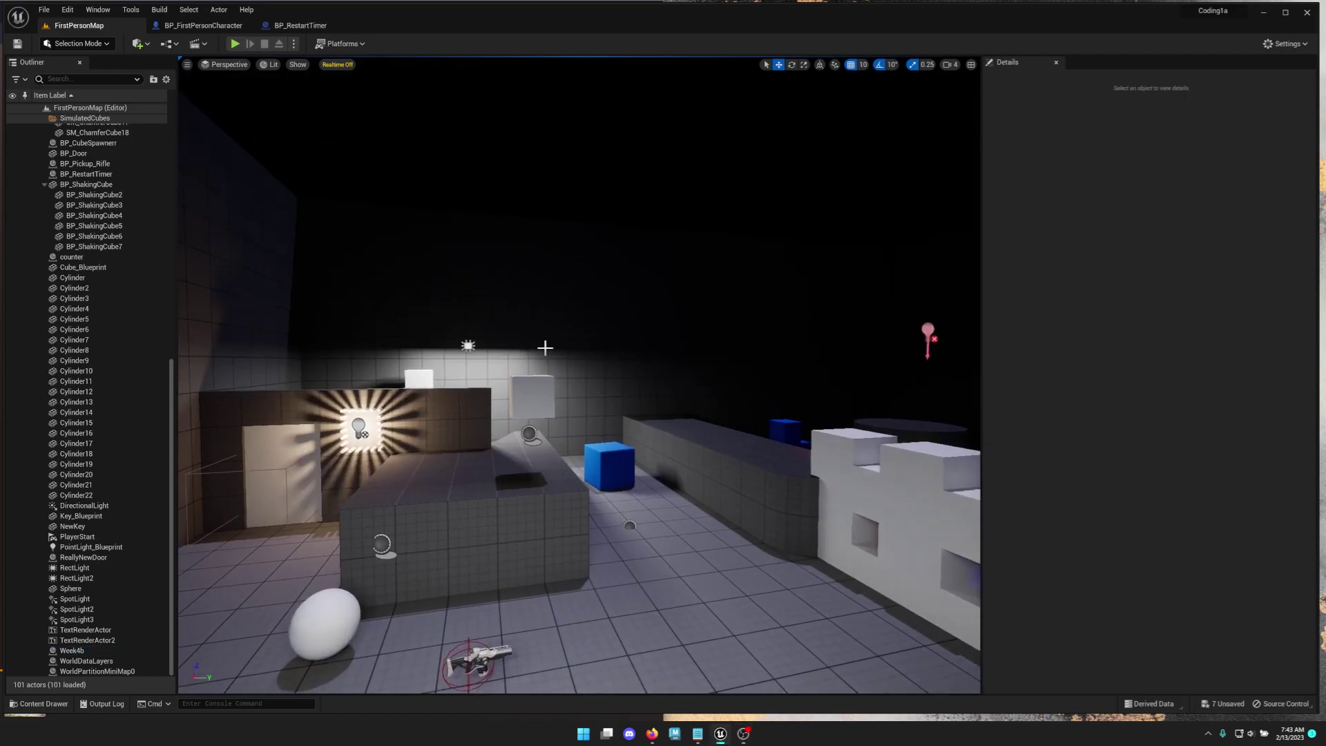
Play-test the level, stop it, and turn the view toward the castle-like wall
middle_click_drag(603, 360, 615, 361)
key("alt+p")
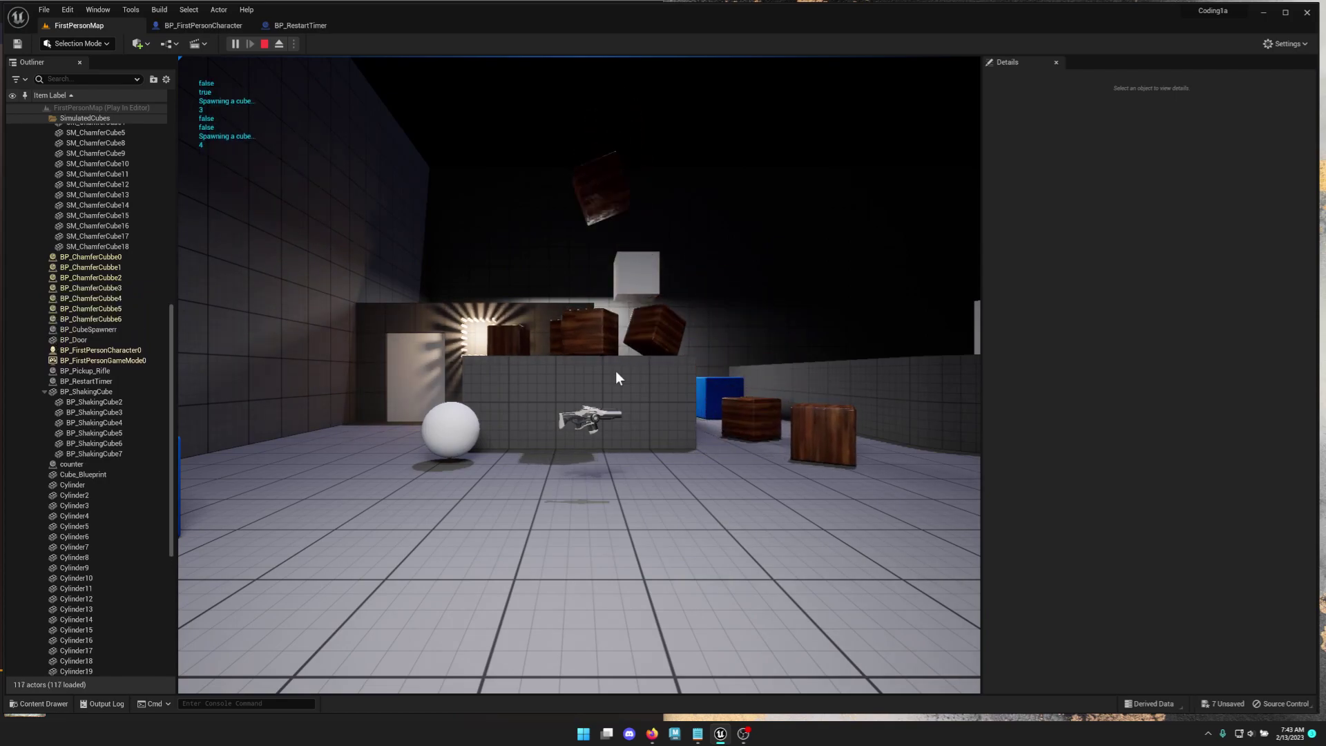
key("Escape")
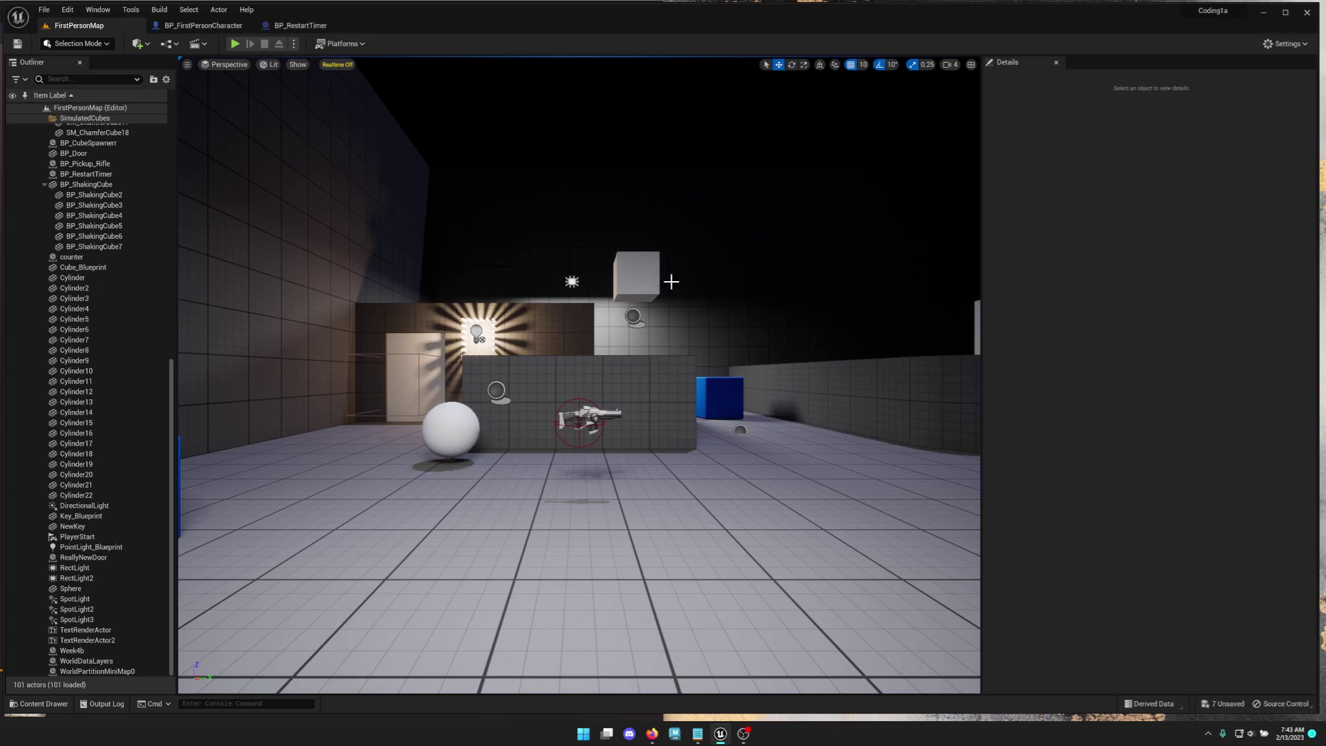
right_click_drag(580, 373, 663, 366)
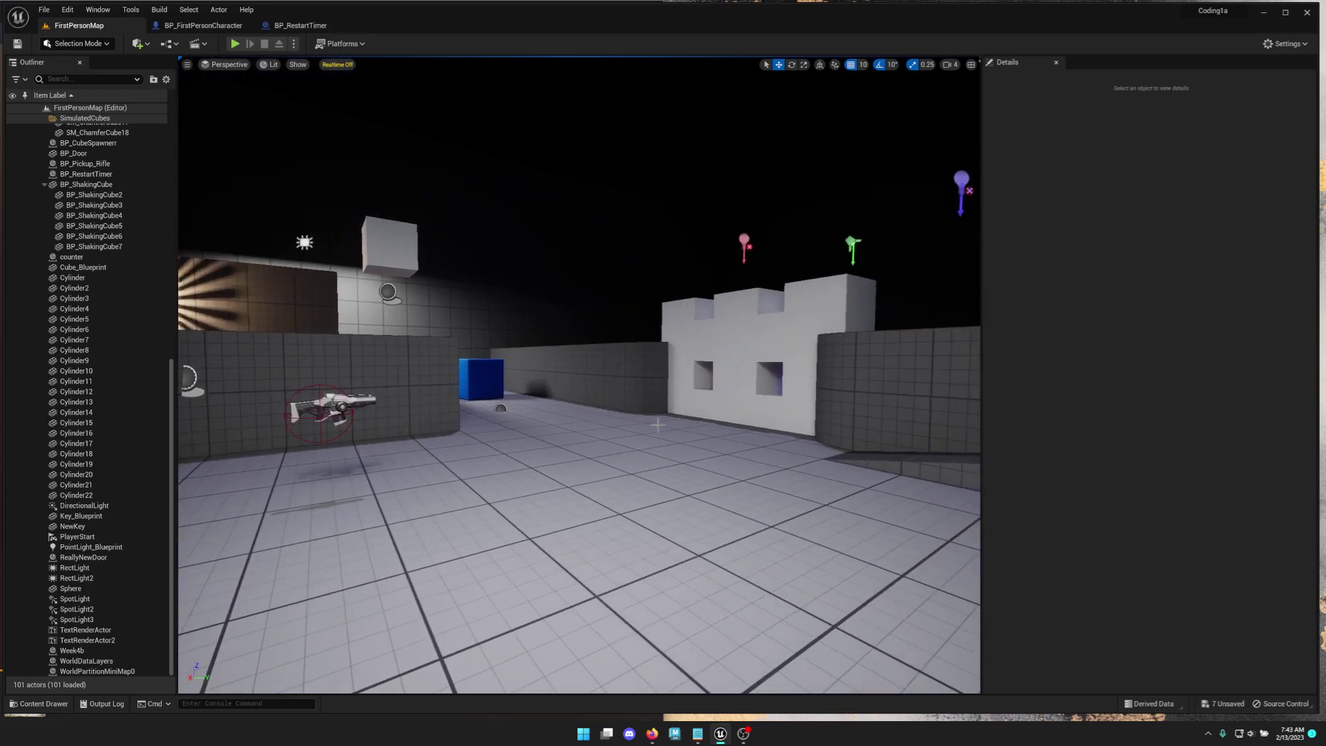
scroll(657, 425, "down", 5)
scroll(655, 424, "up", 5)
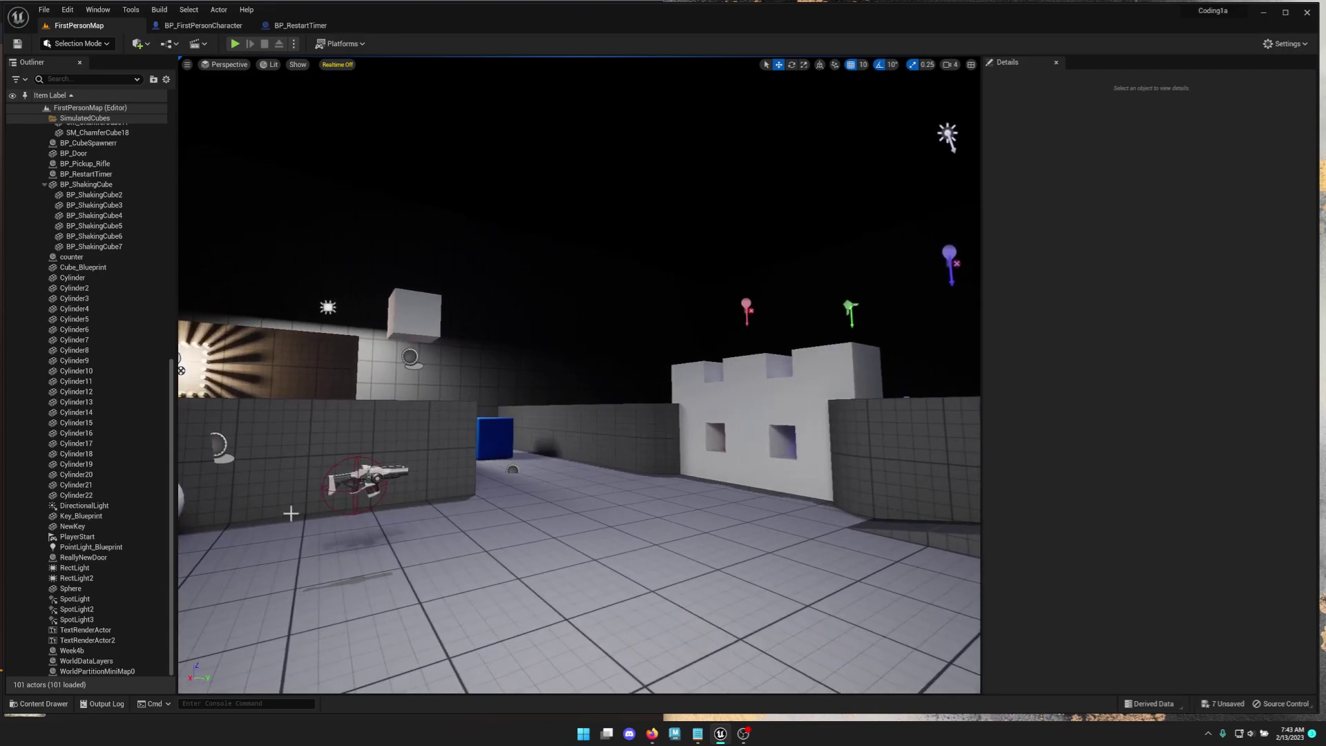
In the Output Log, select the 'Spawning a cube...', true and BP_RestartTimer lines
left_click(95, 706)
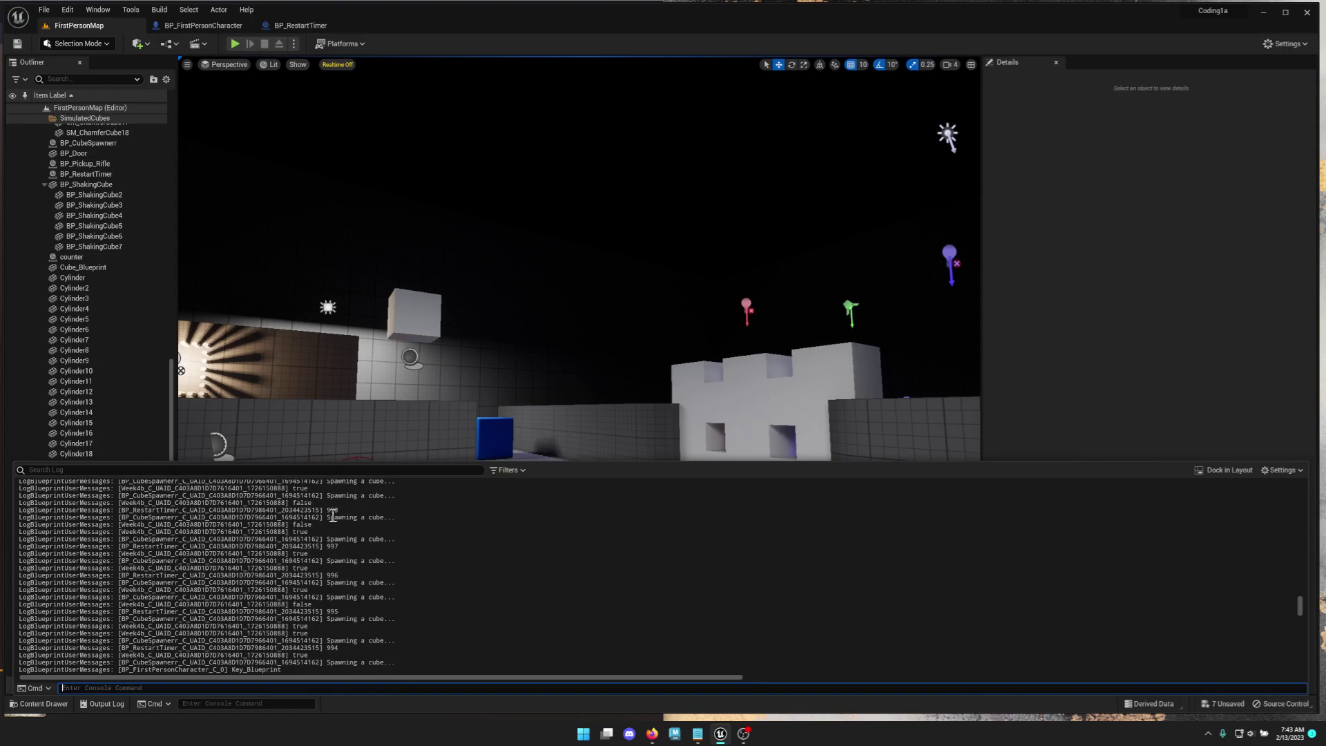
left_click_drag(325, 516, 19, 517)
left_click_drag(326, 496, 425, 495)
double_click(302, 488)
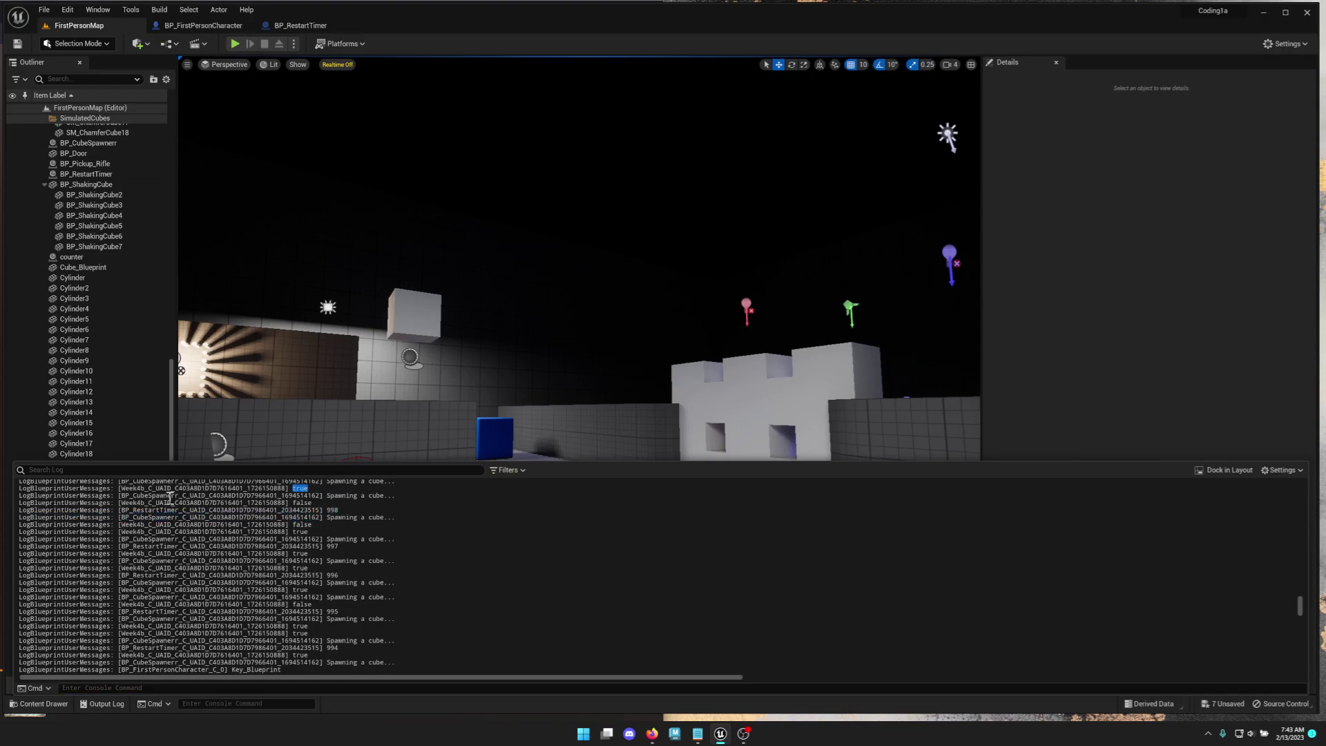
scroll(152, 525, "up", 2)
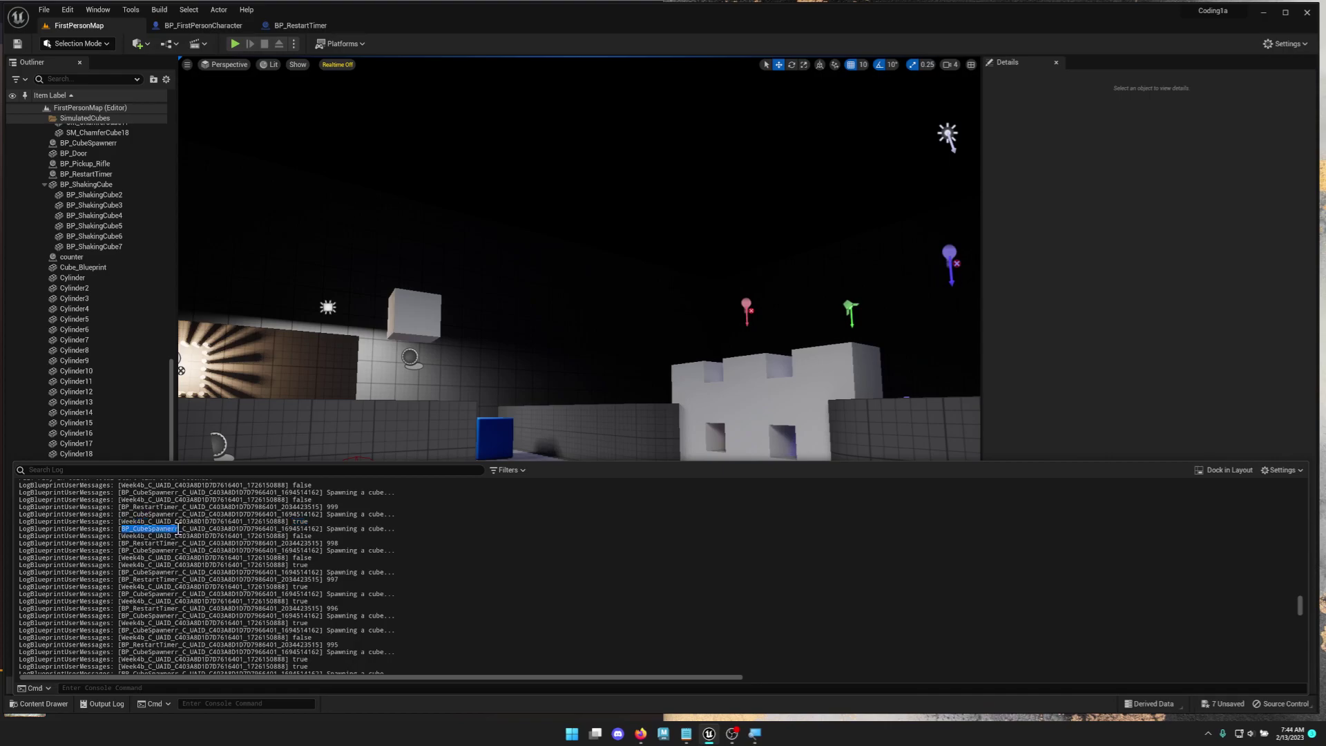
left_click_drag(118, 543, 140, 540)
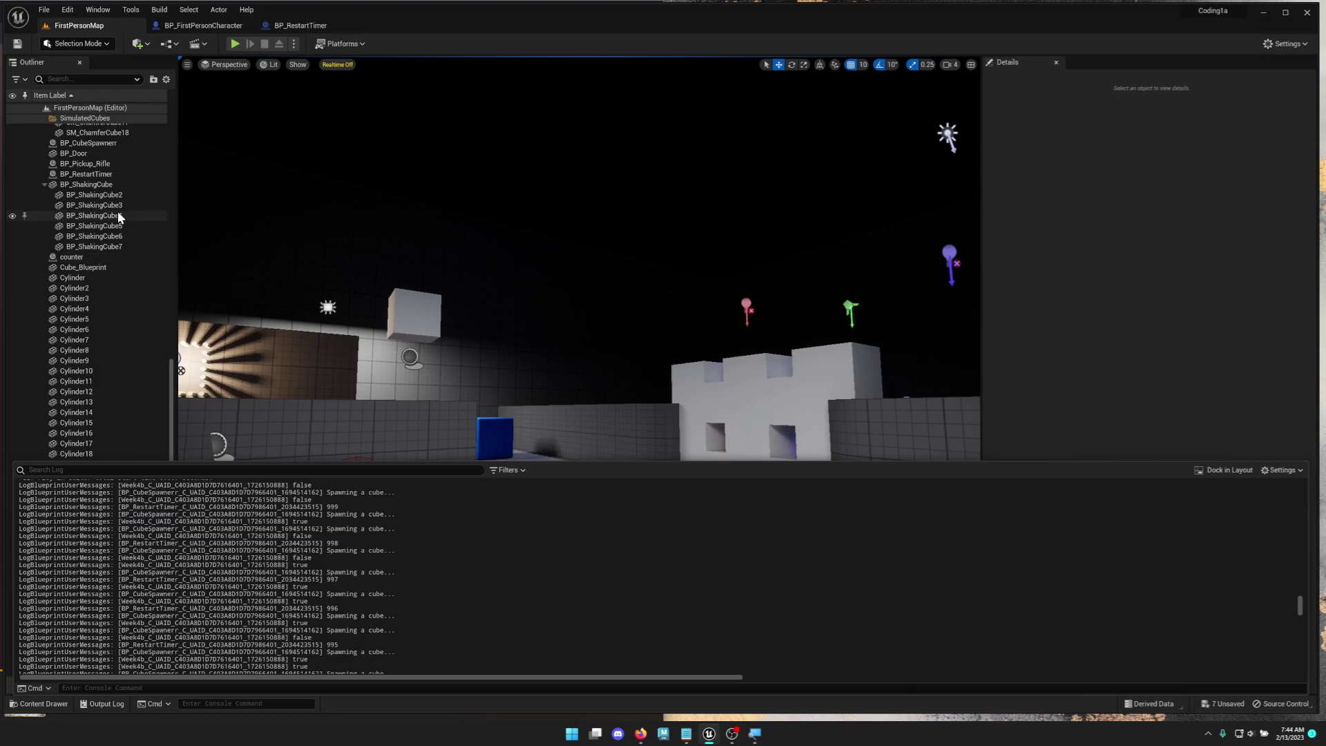
Search the Outliner for 'cube spaw' and delete the BP_CubeSpawner actor
left_click(77, 78)
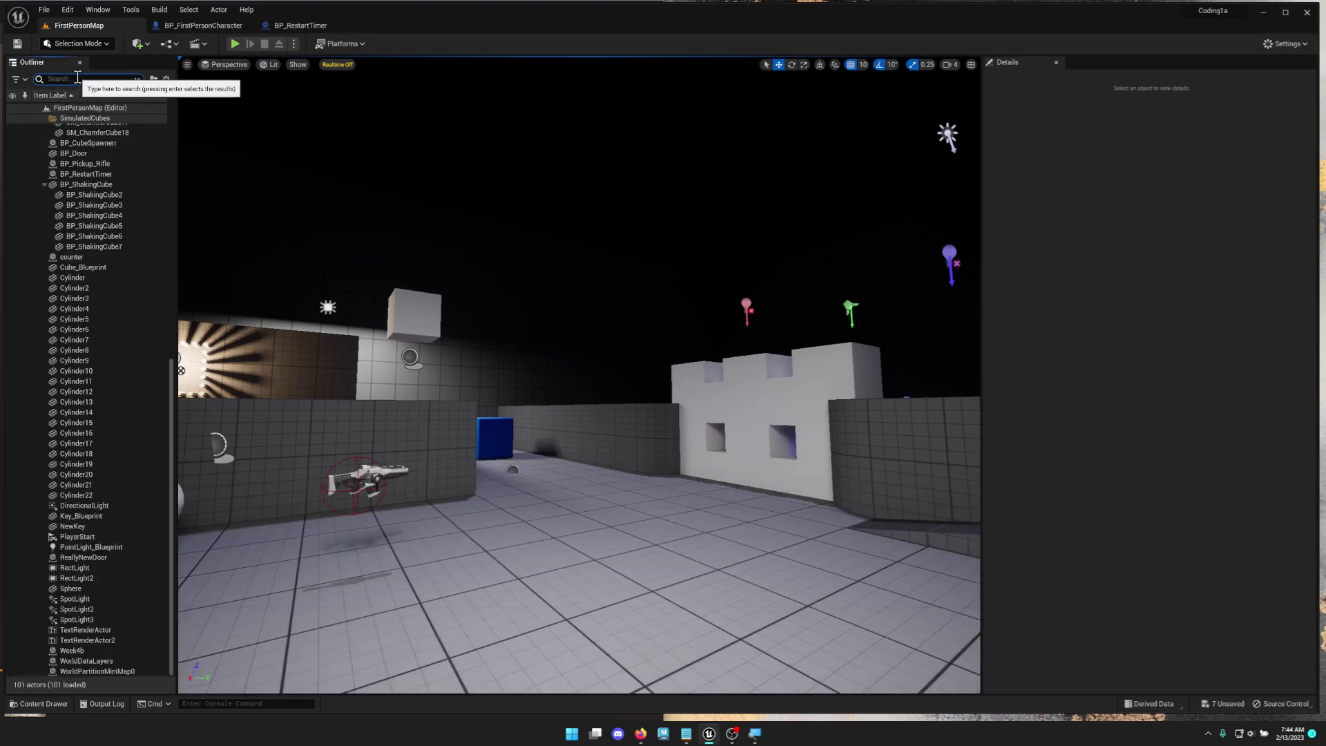
type("cube spawn")
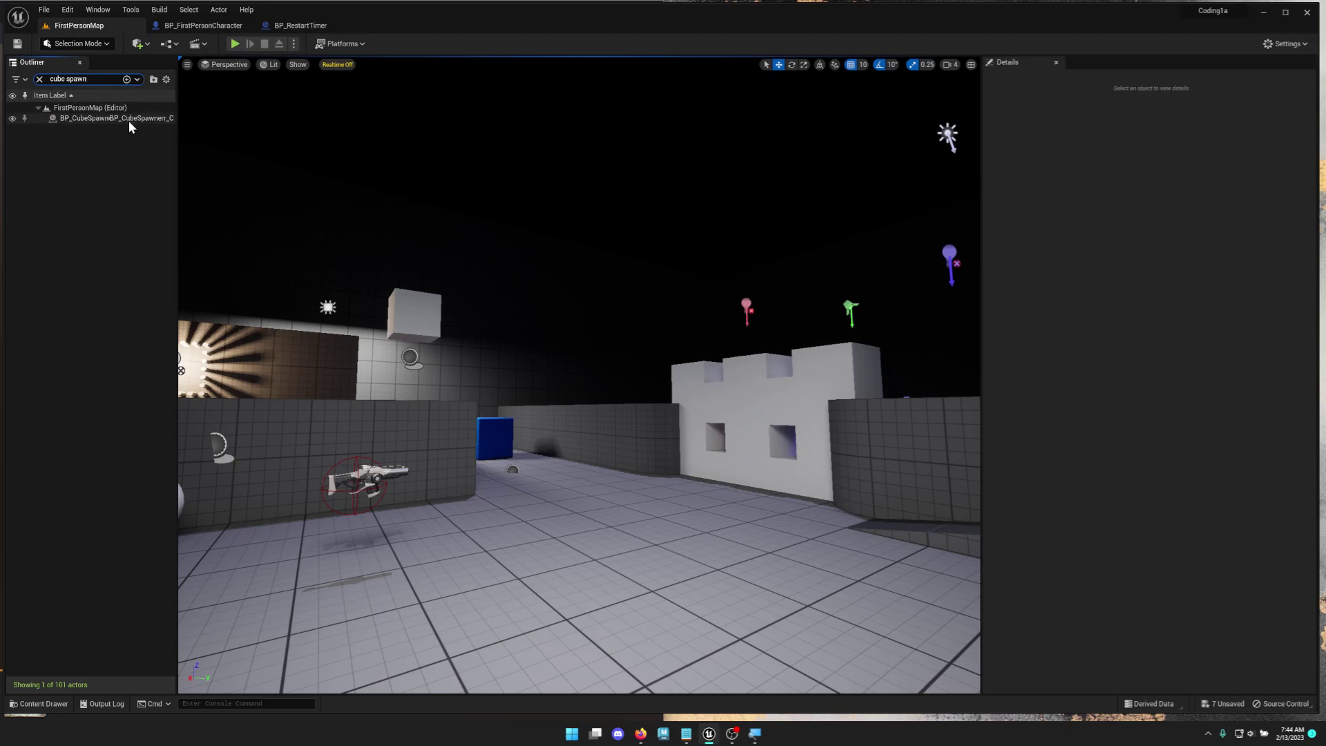
left_click(130, 119)
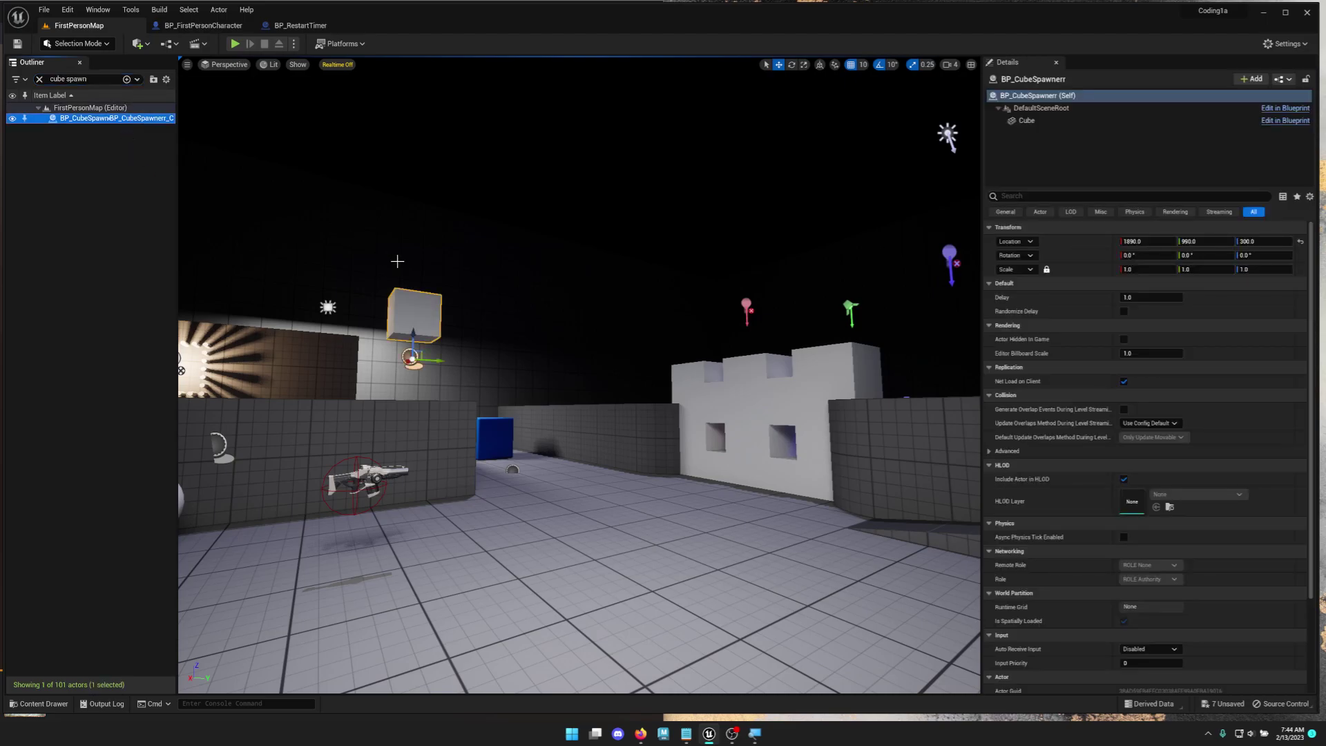
key("Delete")
Play-test the level without the spawner, stop it, and clear the Outliner search
key("alt+p")
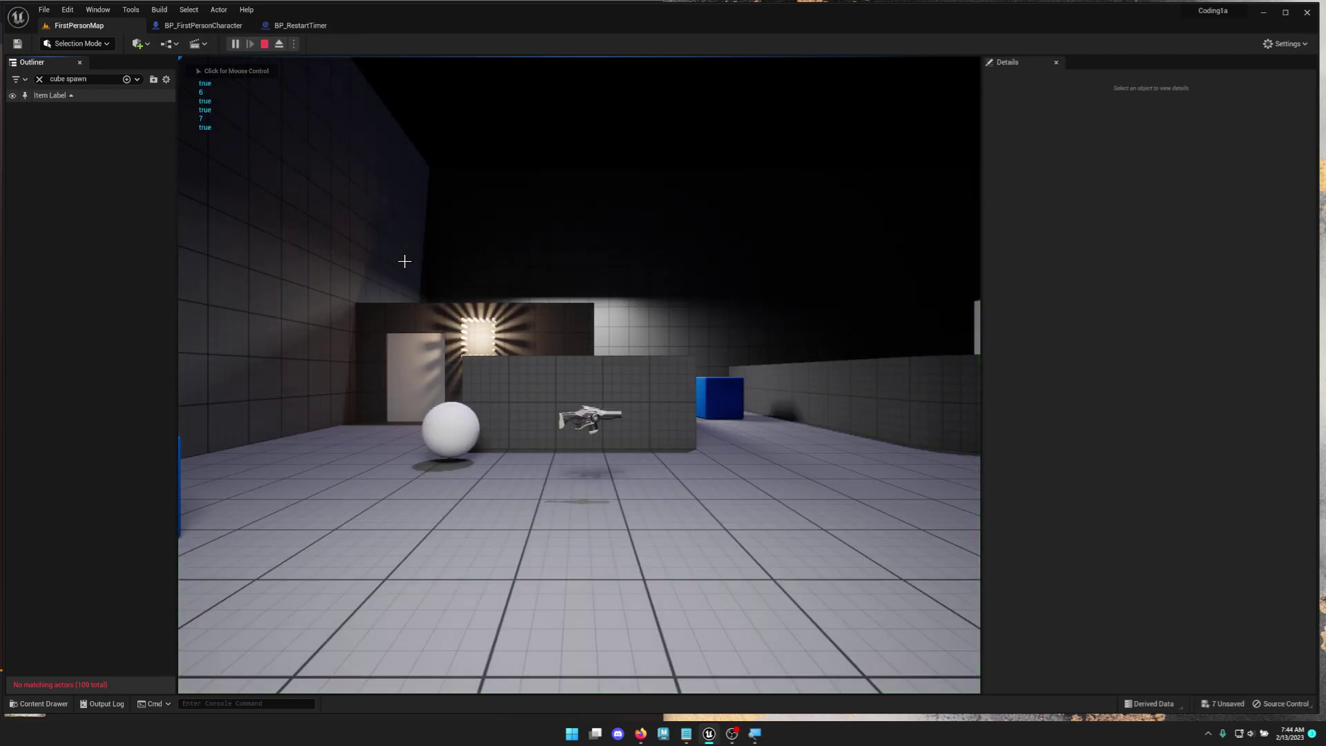
key("Escape")
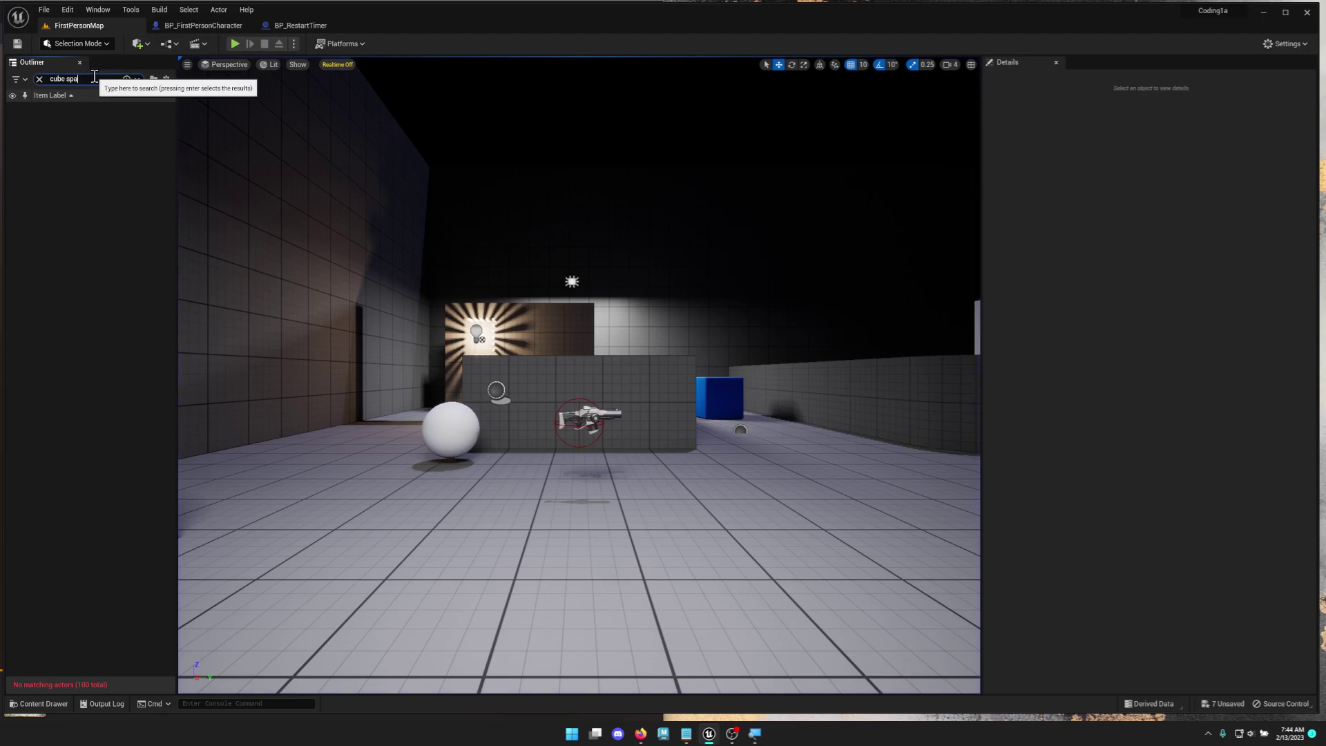
left_click(39, 79)
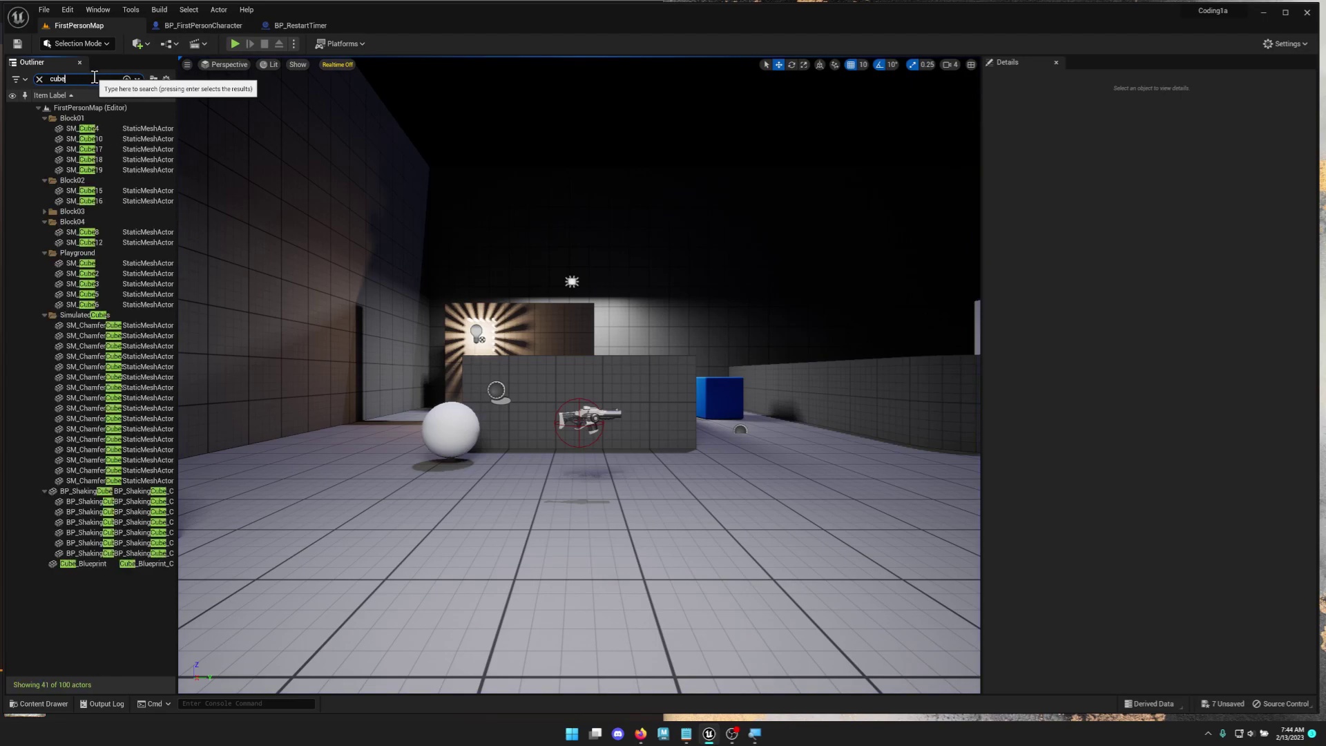
Review the restart-timer lines in the Output Log, then select Week4b via an Outliner search for 'week'
left_click(102, 704)
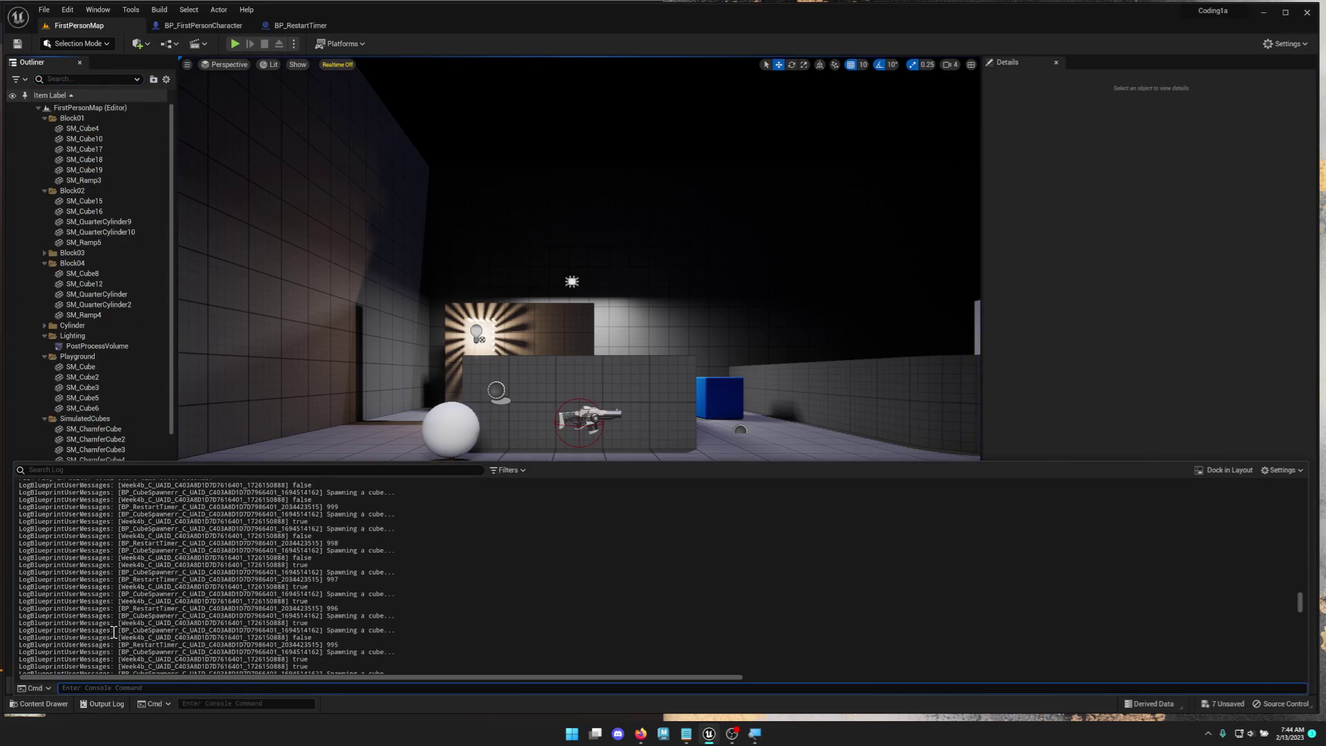
left_click_drag(320, 589, 97, 581)
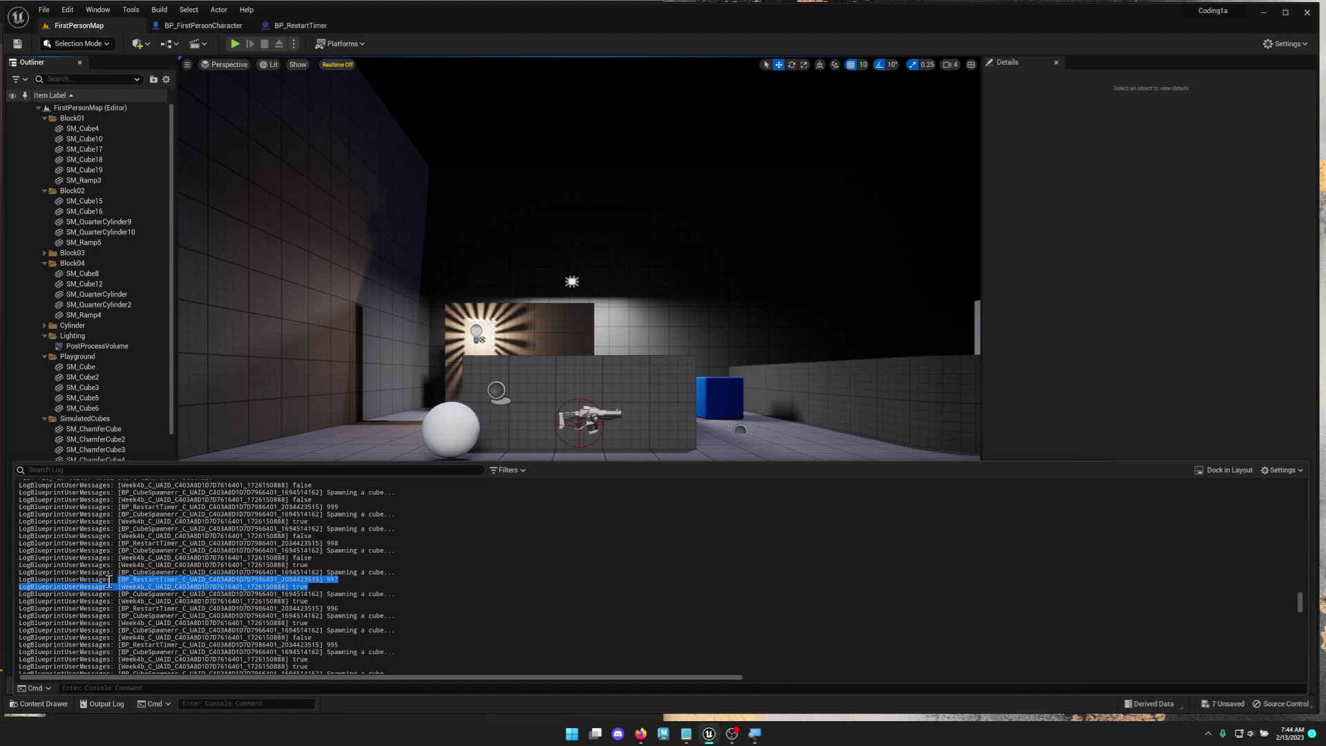
left_click(67, 80)
type("week")
left_click(137, 120)
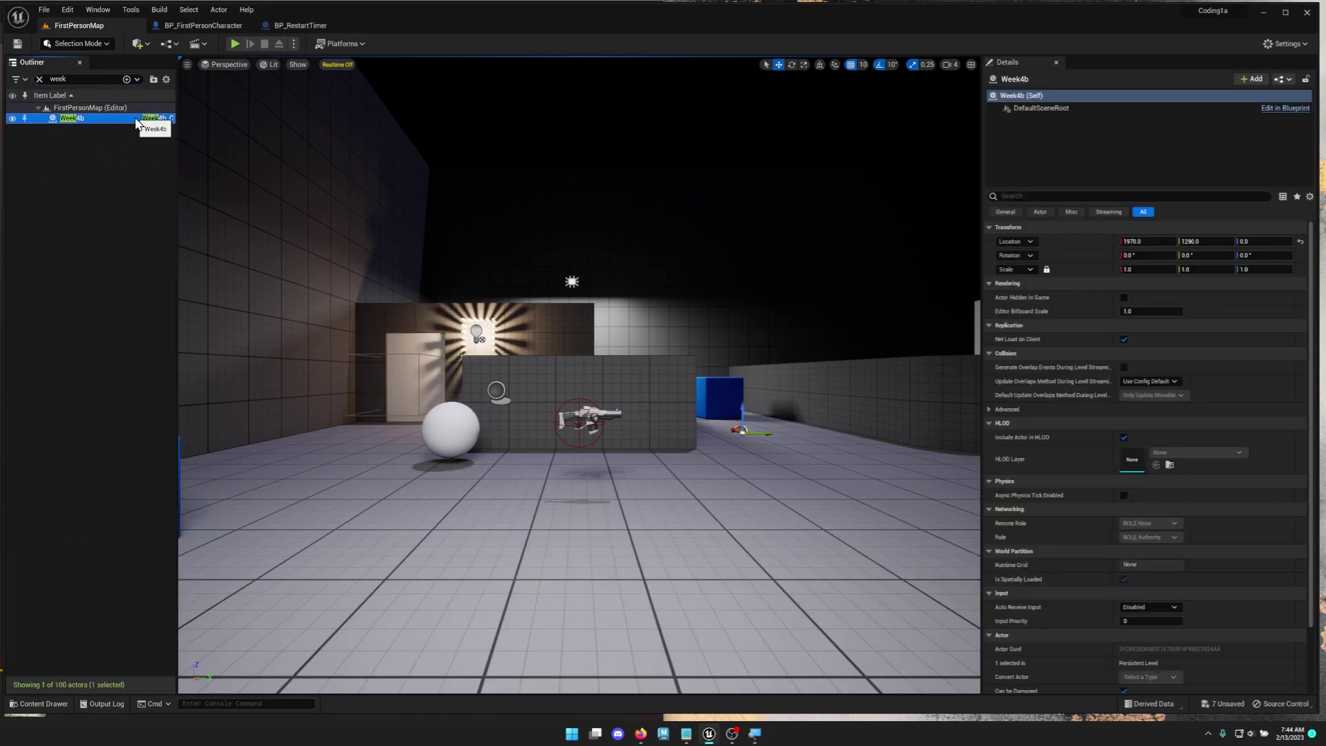
Remove Week4b and run a play test of the level, then stop it
key("alt+p")
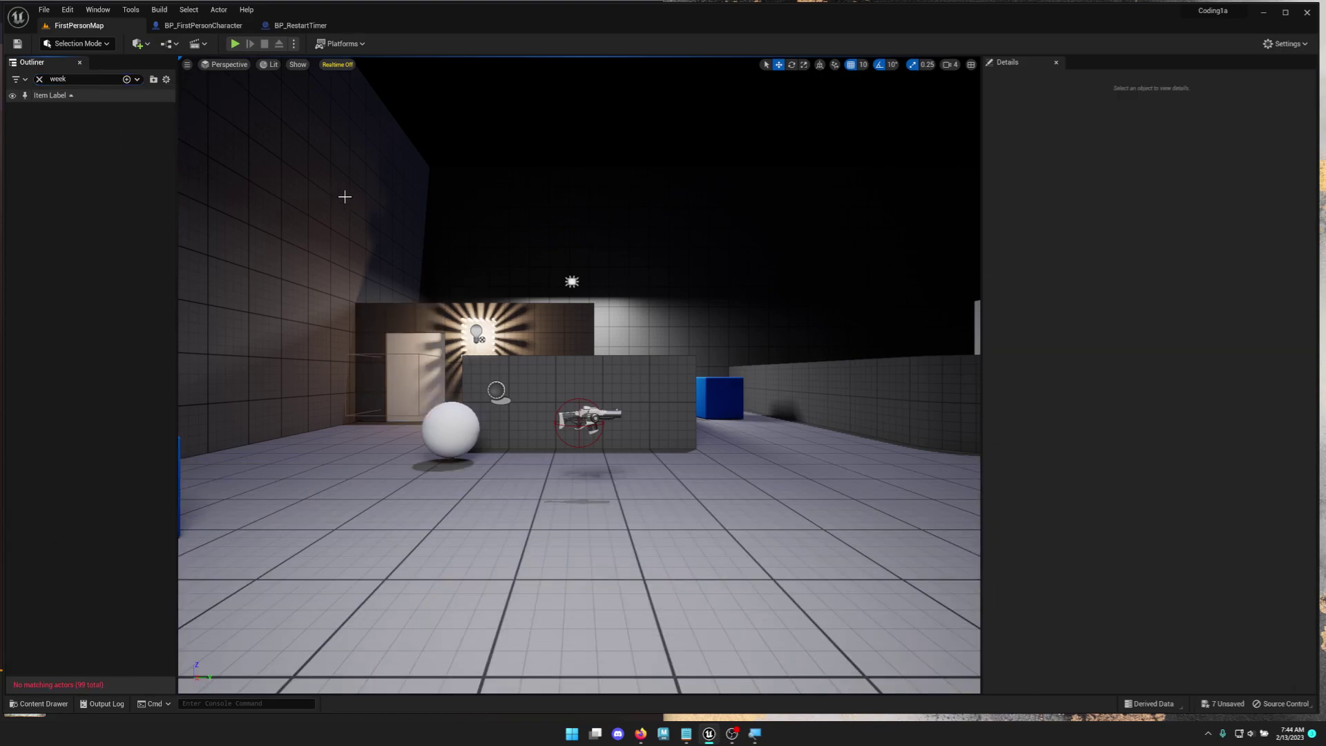
left_click(344, 197)
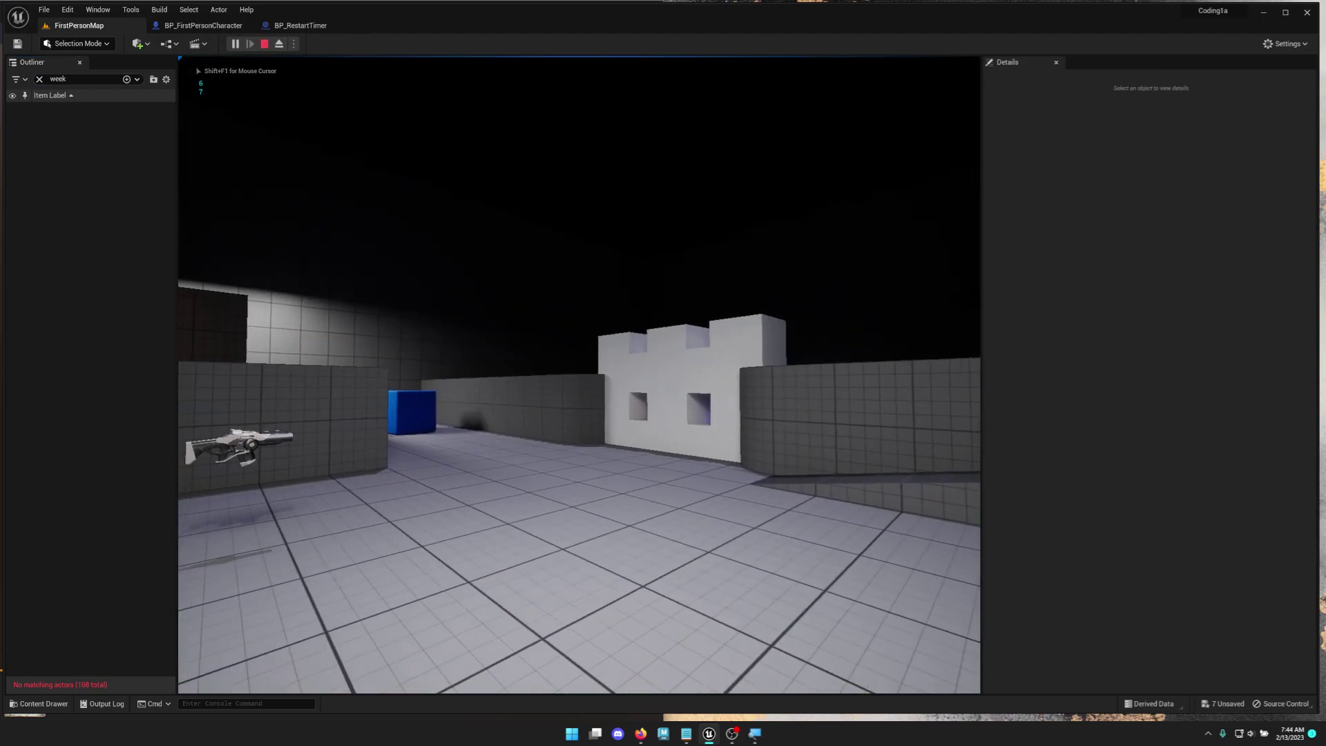
key("Escape")
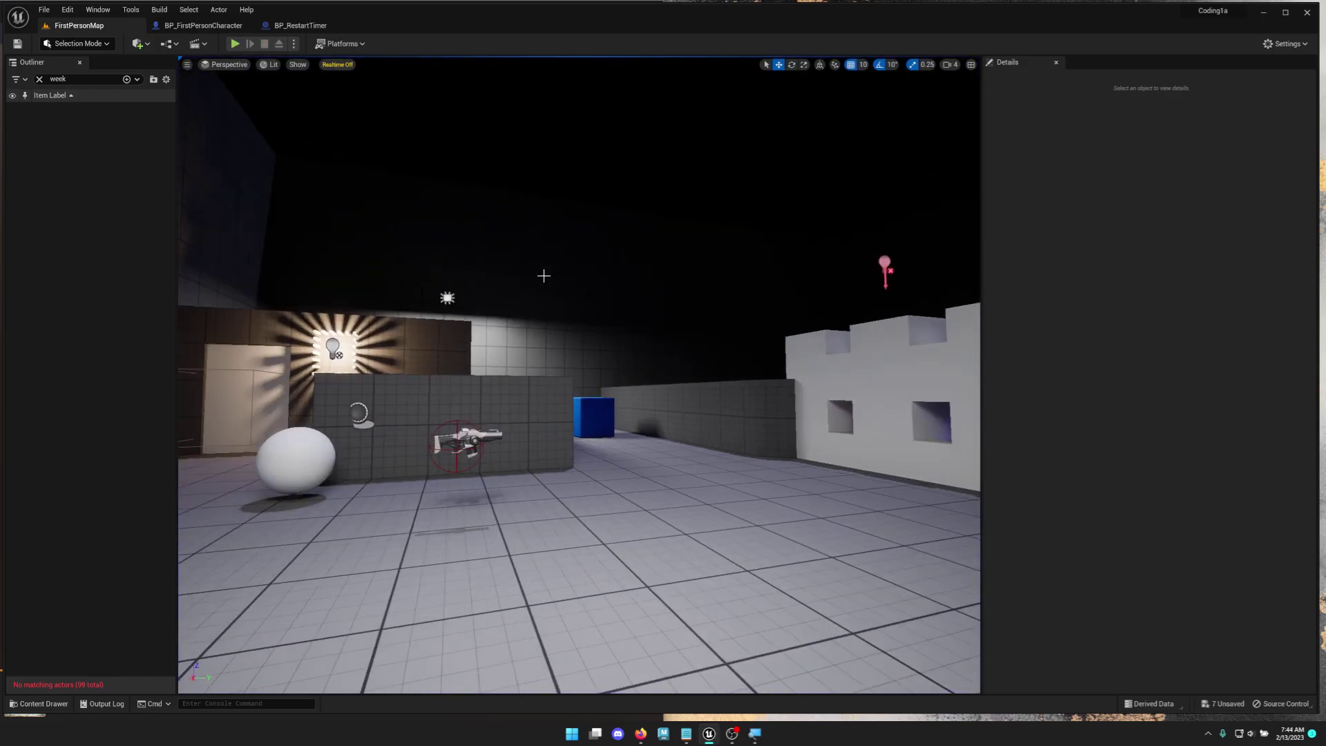
Open the Content Drawer, browse FirstPerson > Blueprints, then go back to the top-level Content folder
key("ctrl+space")
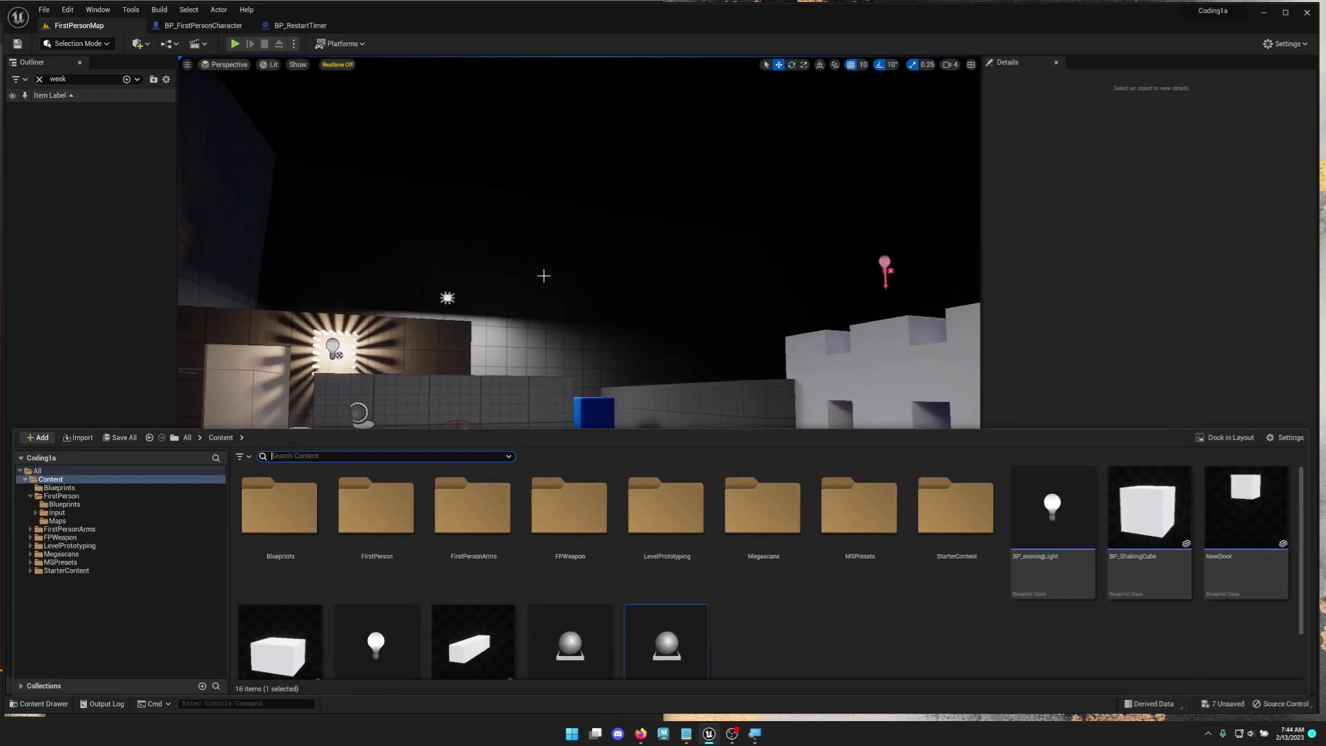
scroll(798, 612, "down", 1)
scroll(807, 616, "up", 1)
double_click(380, 512)
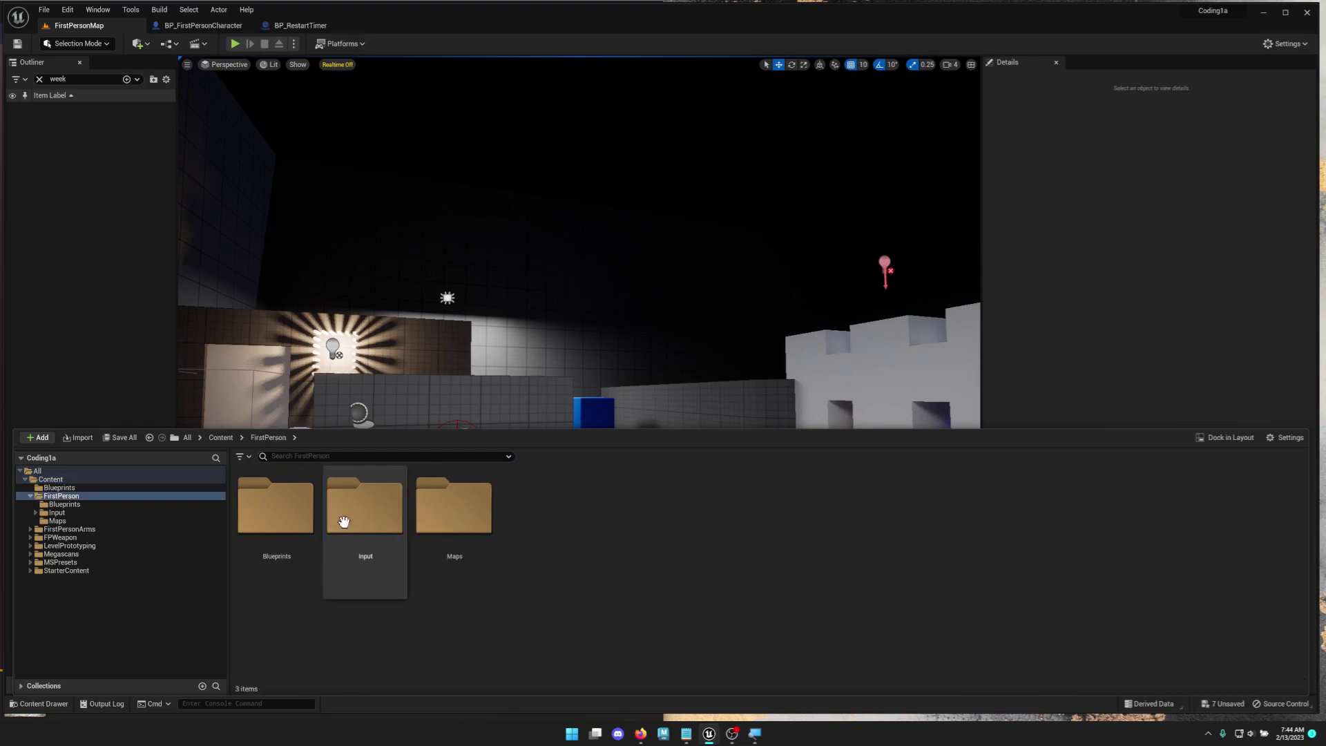
double_click(308, 520)
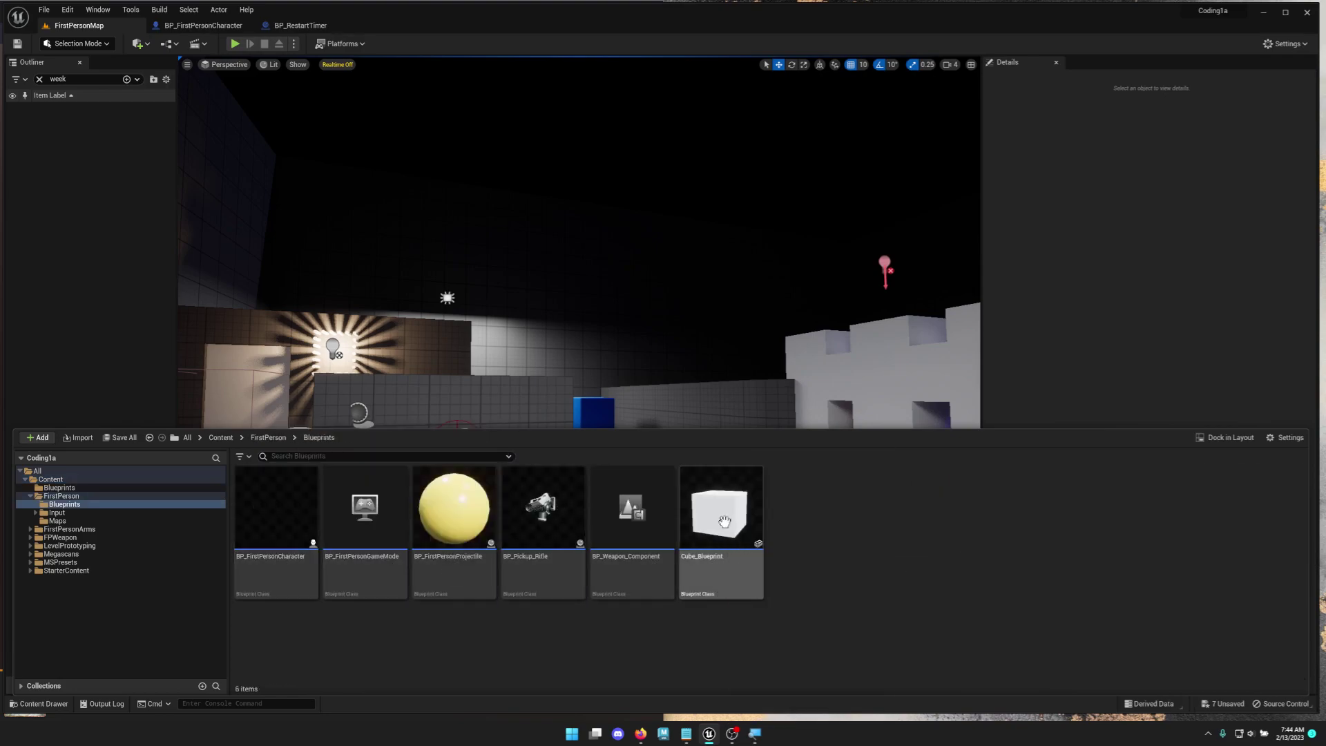
mouse_move(734, 533)
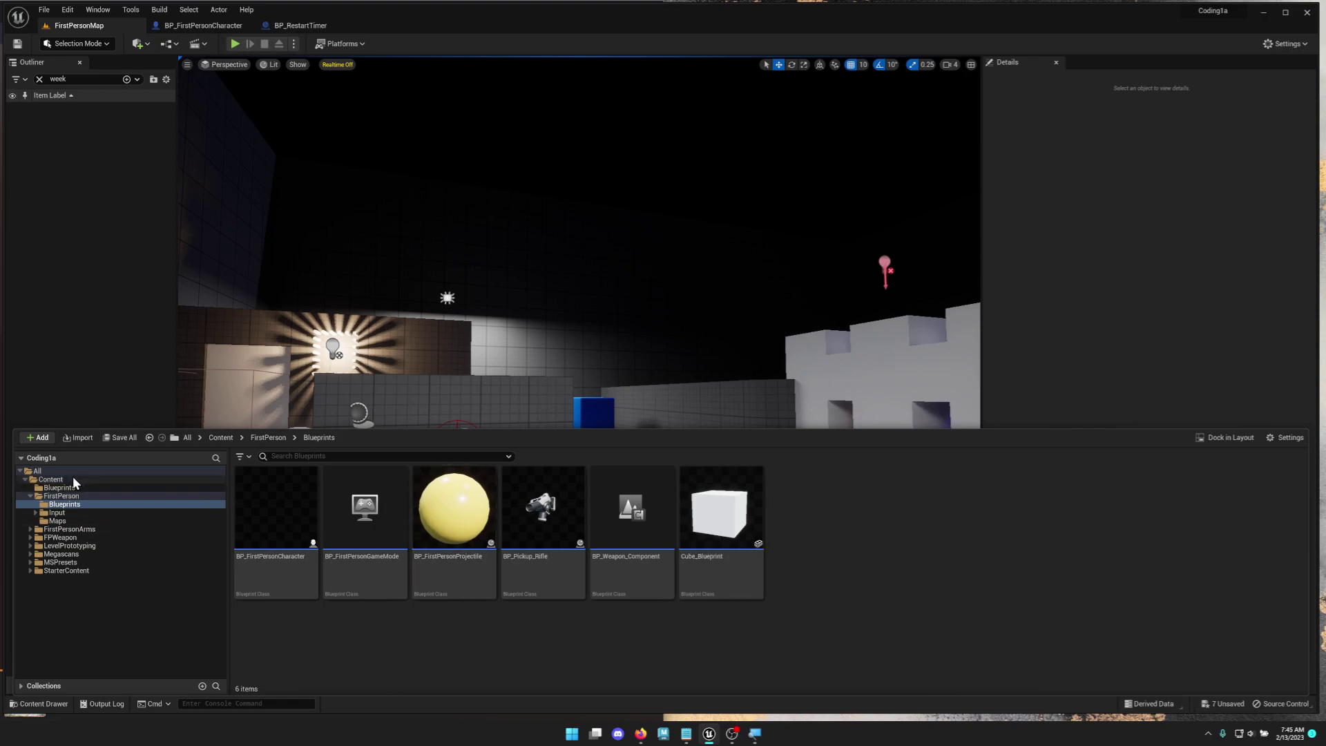
left_click(51, 479)
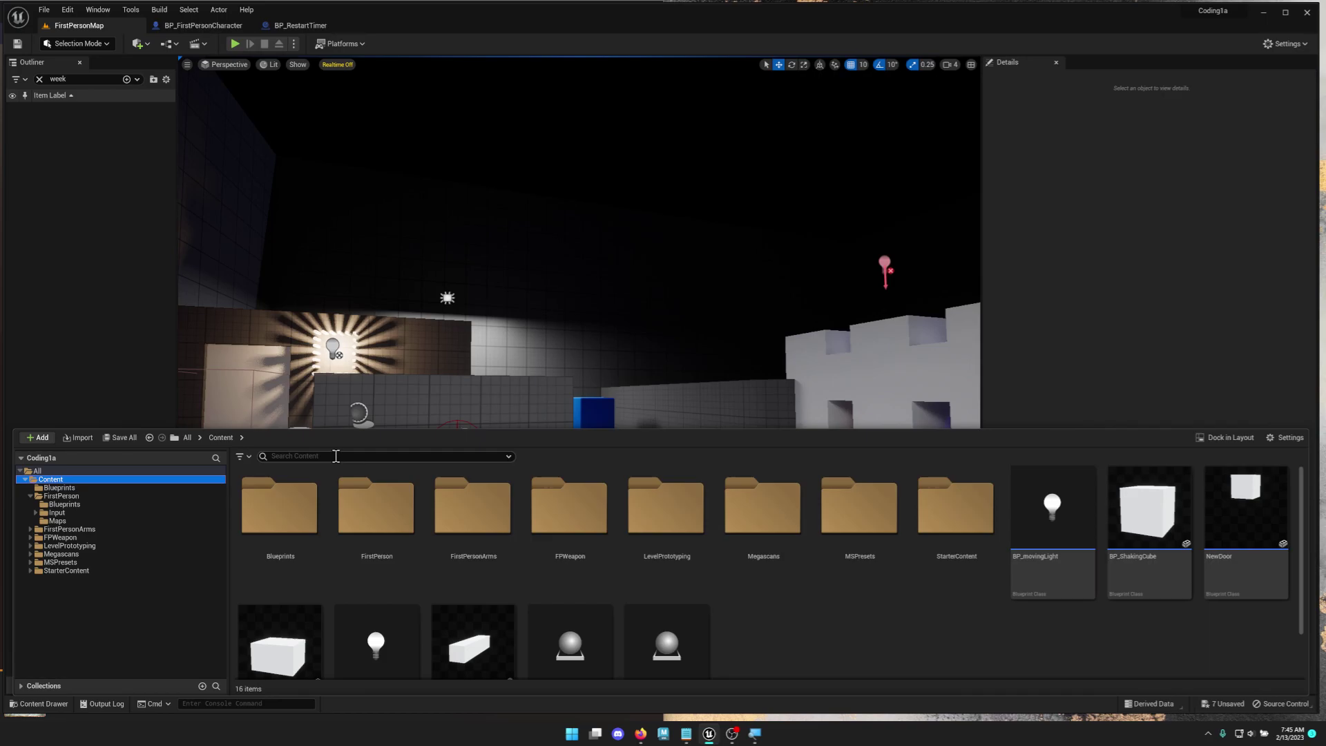
Filter the Content Browser to Blueprint Class assets (34 items) and select Cube_Blueprint
left_click(242, 457)
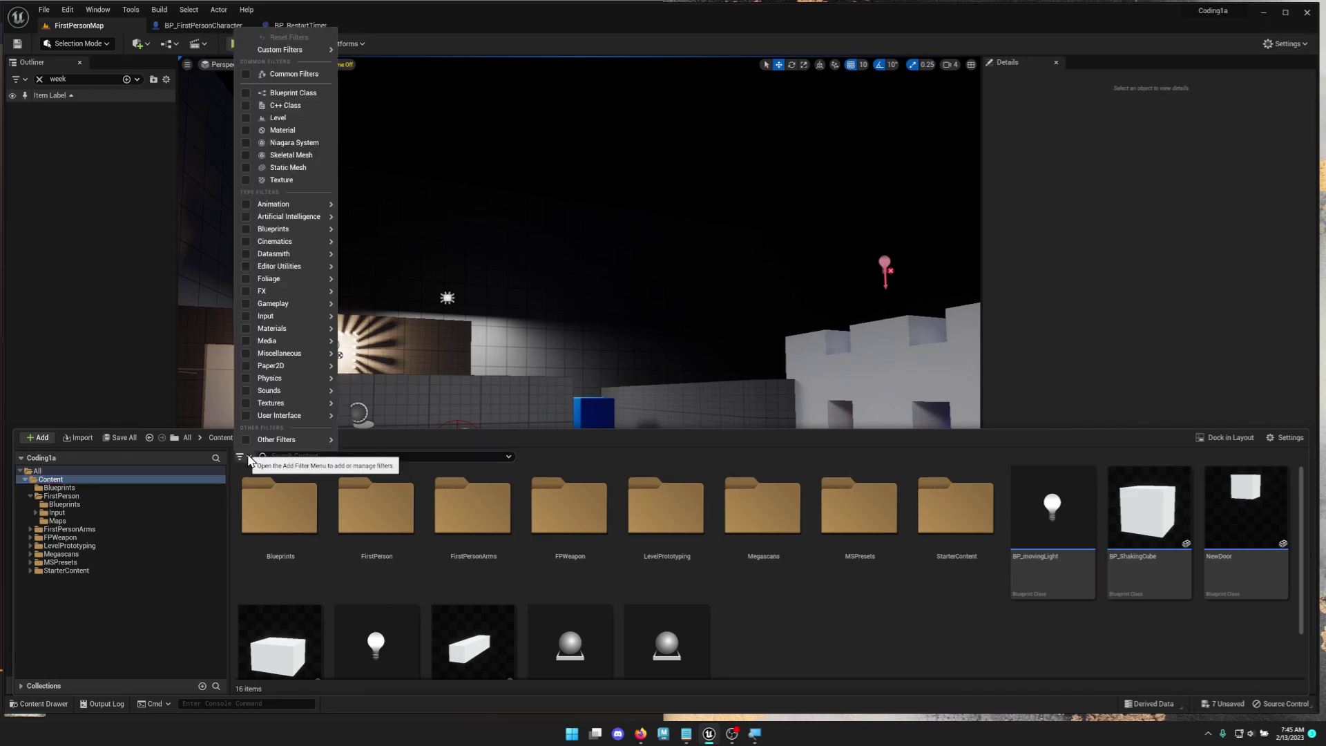
left_click(290, 93)
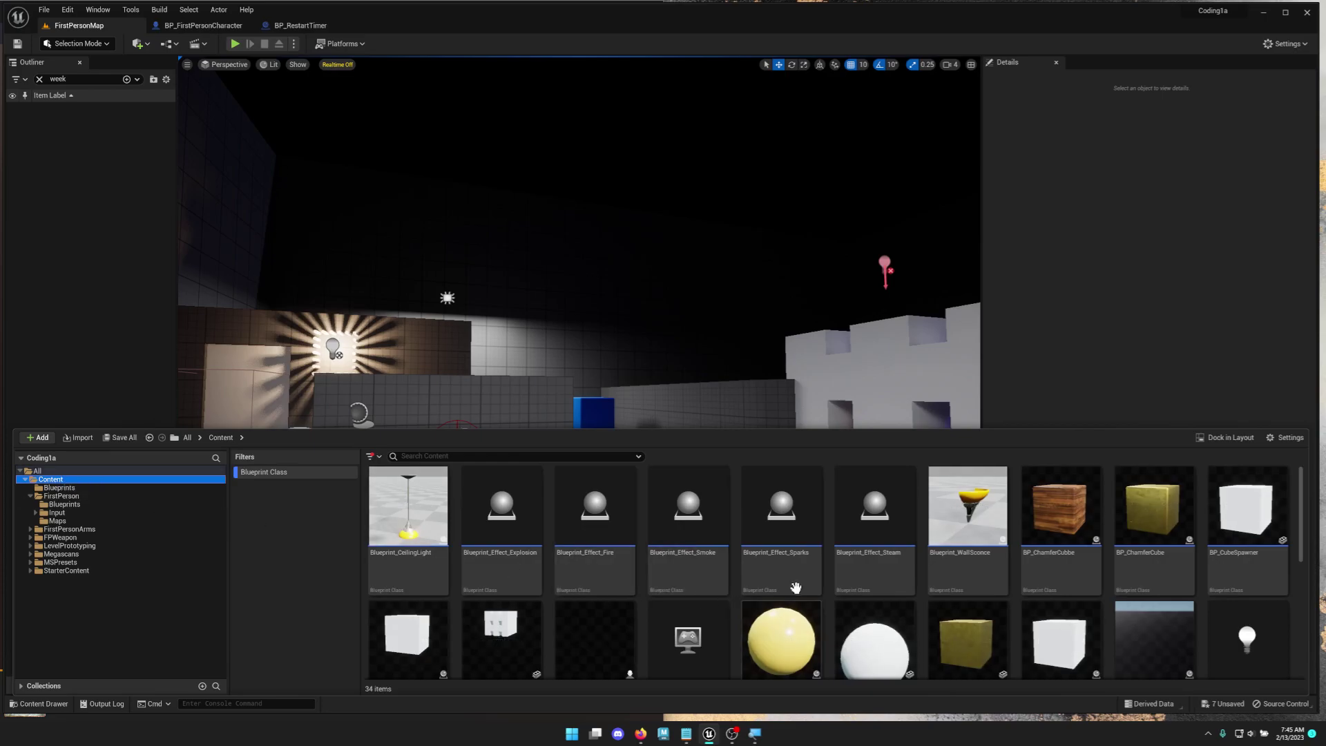
scroll(834, 536, "down", 5)
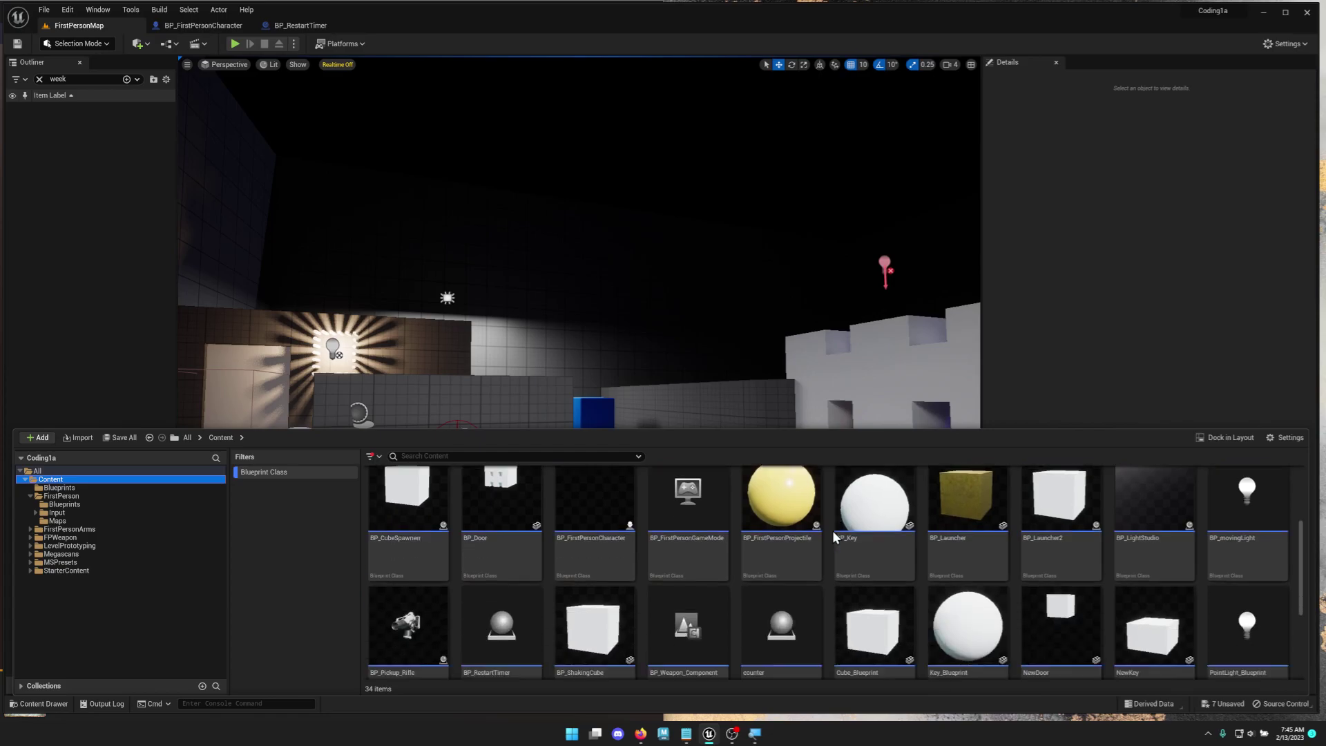
scroll(831, 531, "up", 3)
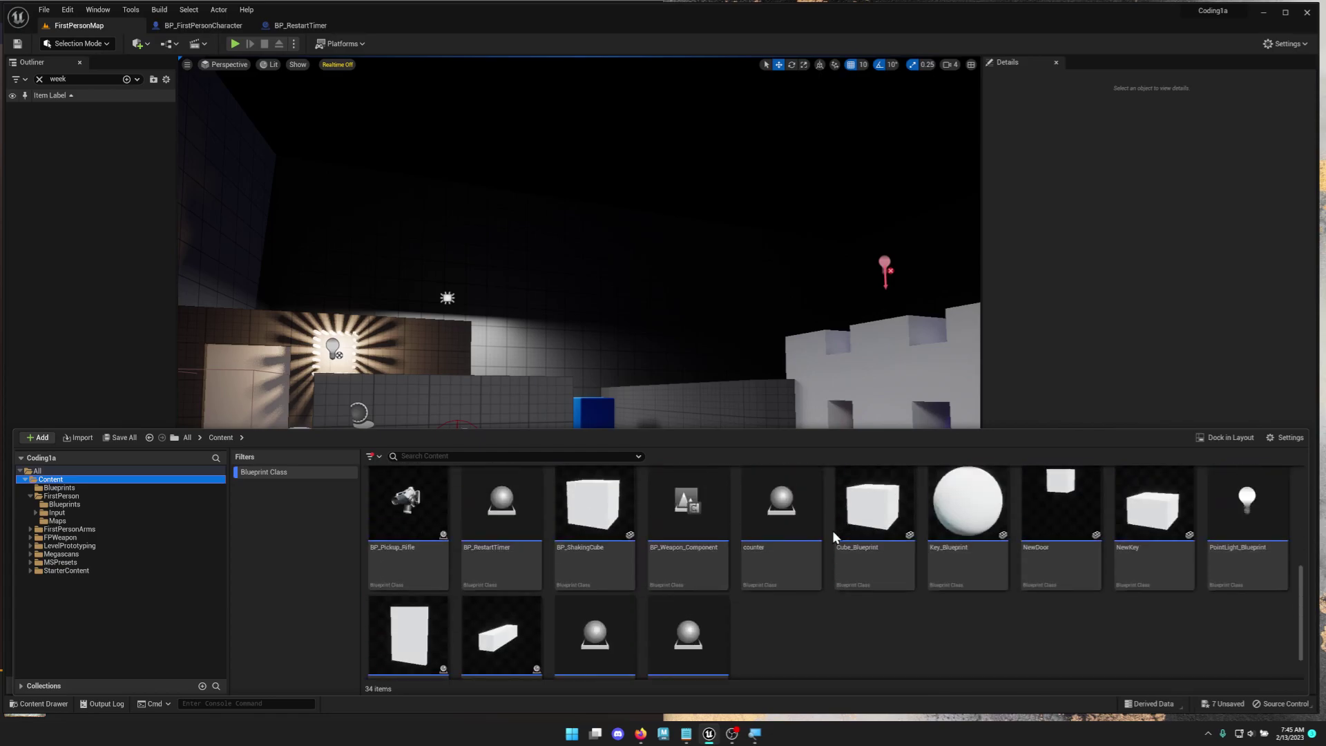
left_click(851, 547)
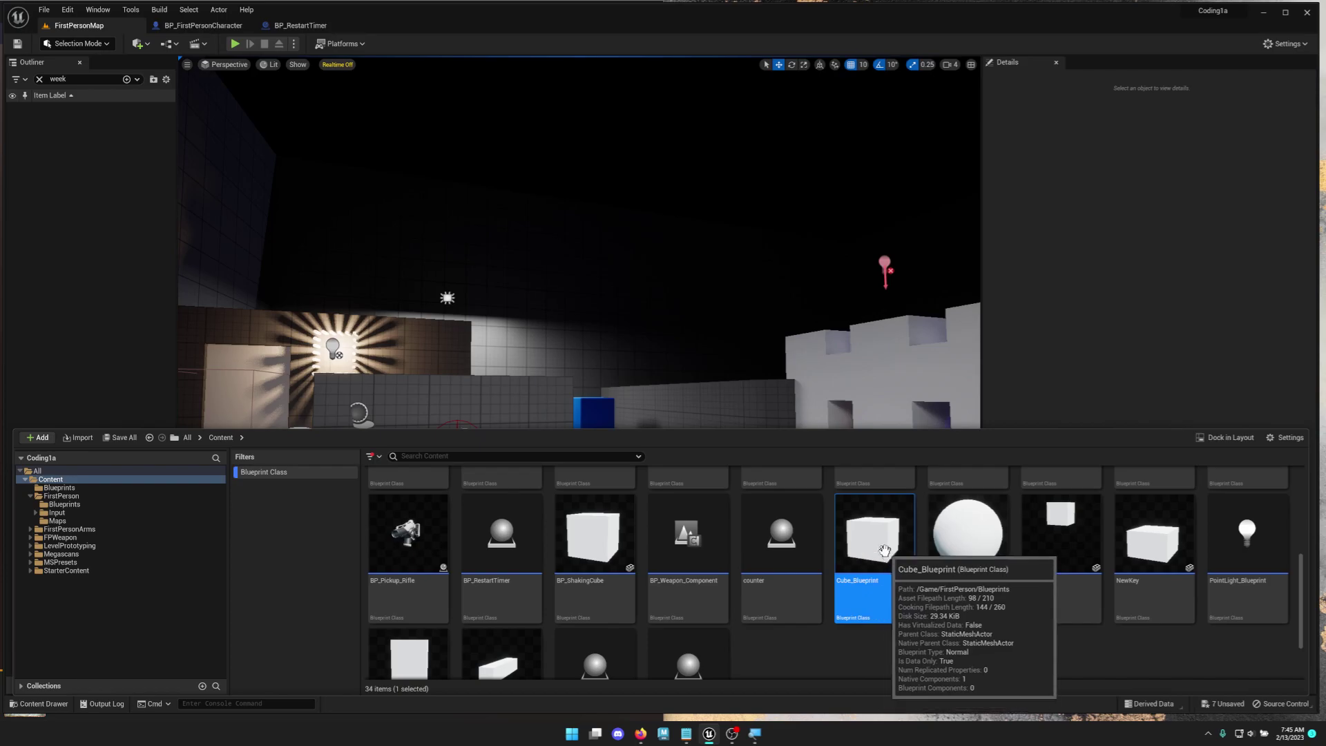
Drag Cube_Blueprint onto /All/Game/Blueprints and choose Move Here
left_click_drag(868, 560, 78, 496)
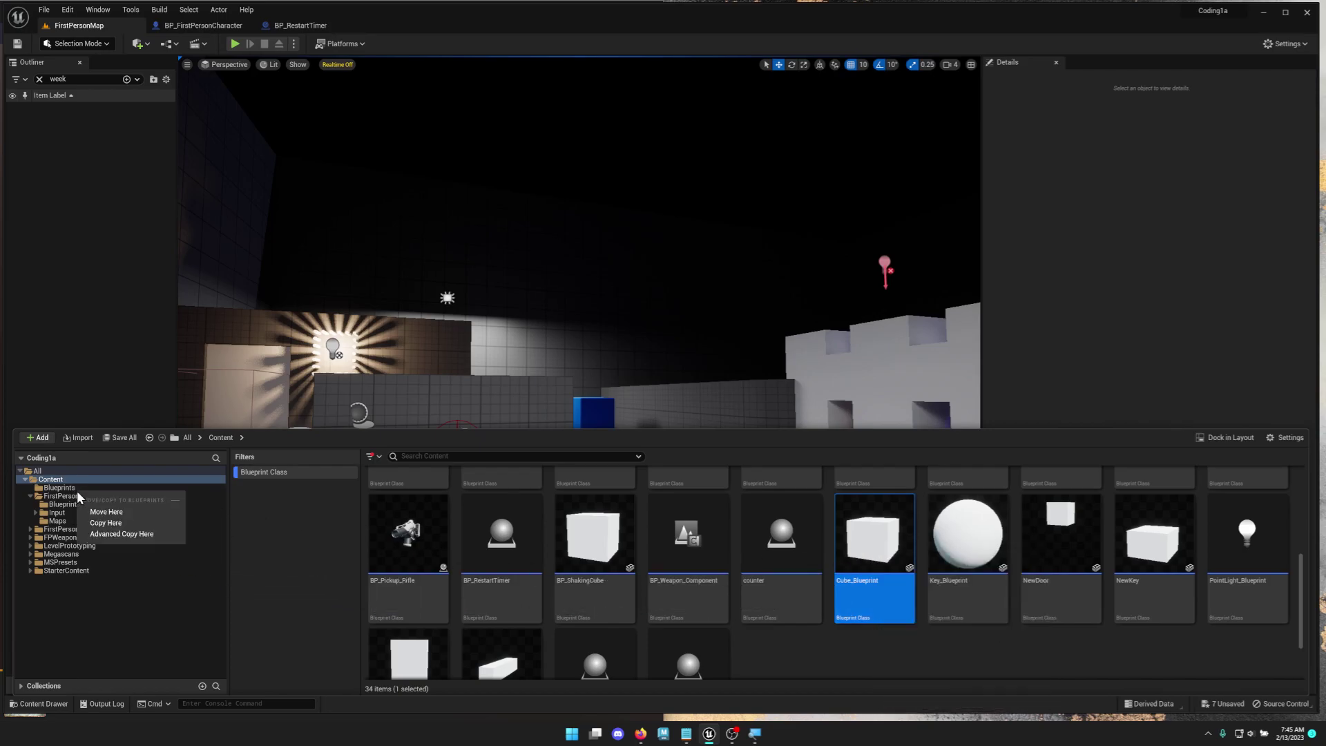
left_click(116, 512)
scroll(454, 574, "up", 5)
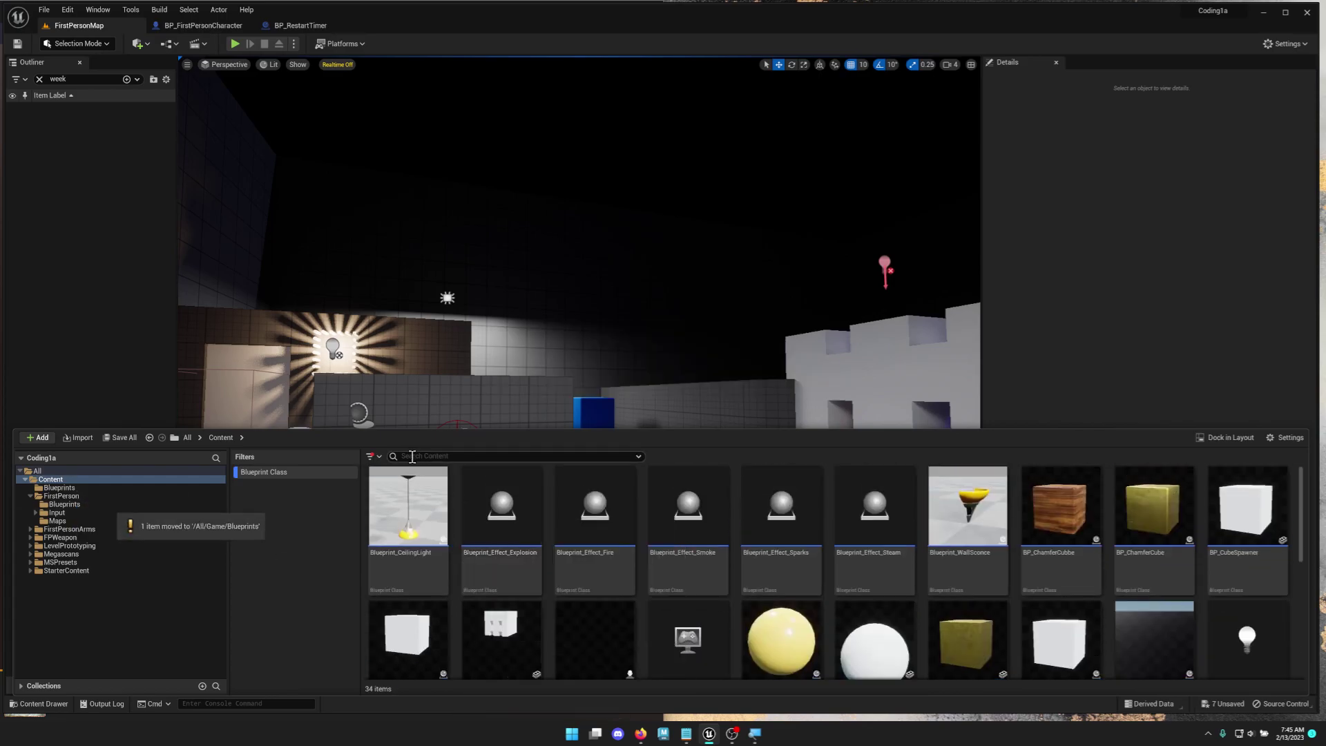
Add the Level and Static Mesh filters to the Content Browser
left_click(374, 456)
left_click(341, 509)
right_click(291, 504)
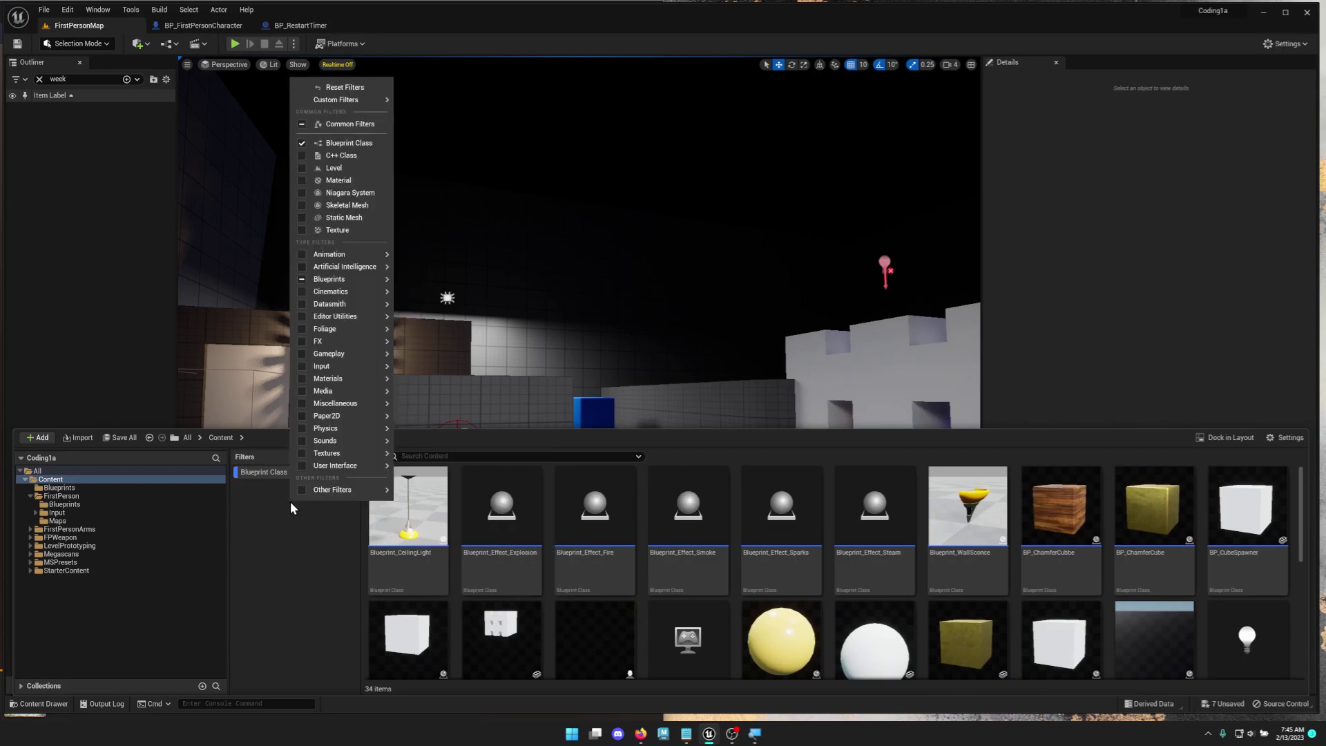
left_click(350, 169)
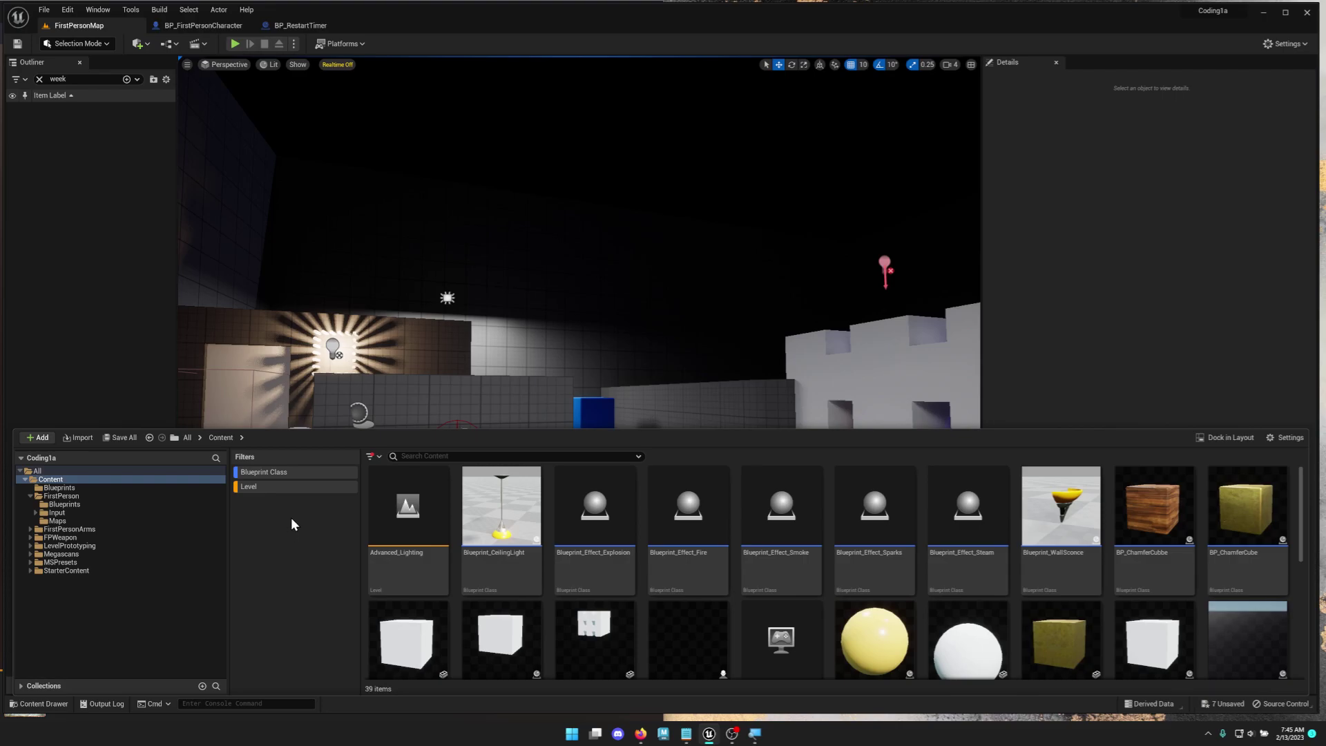
left_click(374, 457)
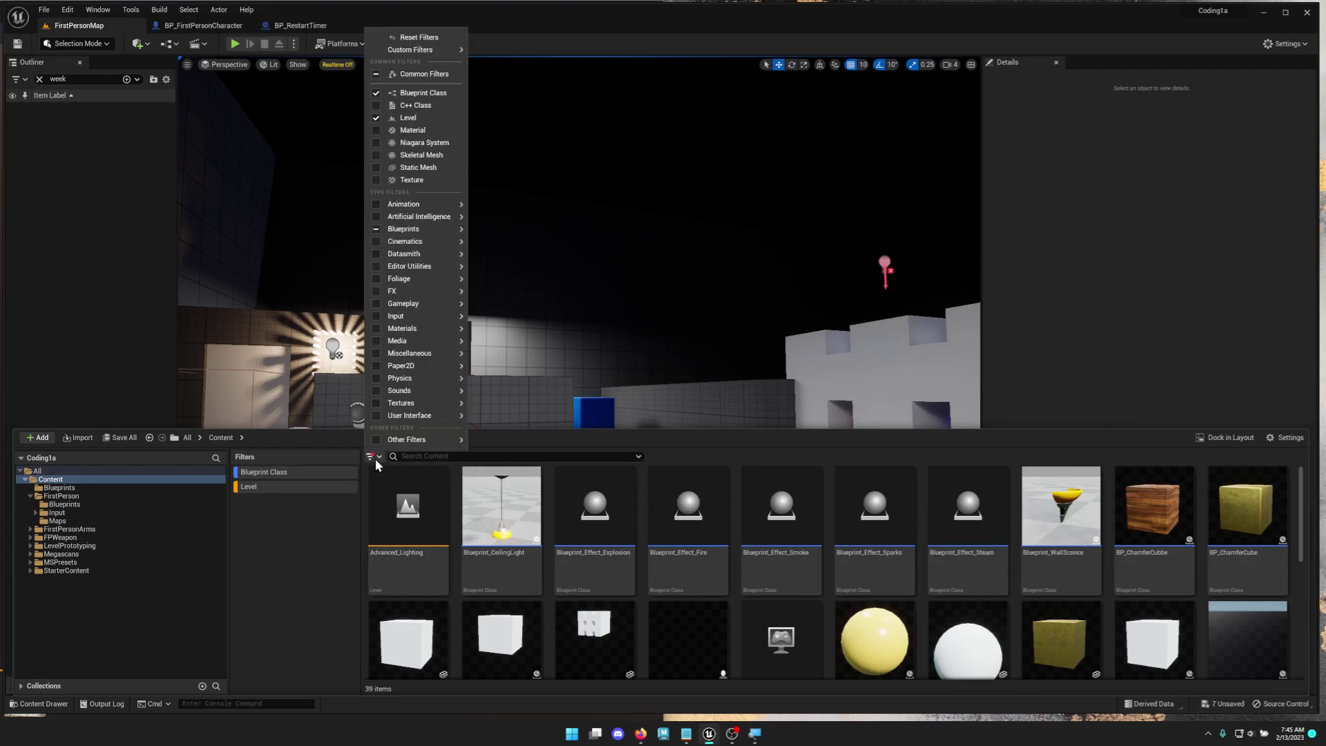
left_click(430, 170)
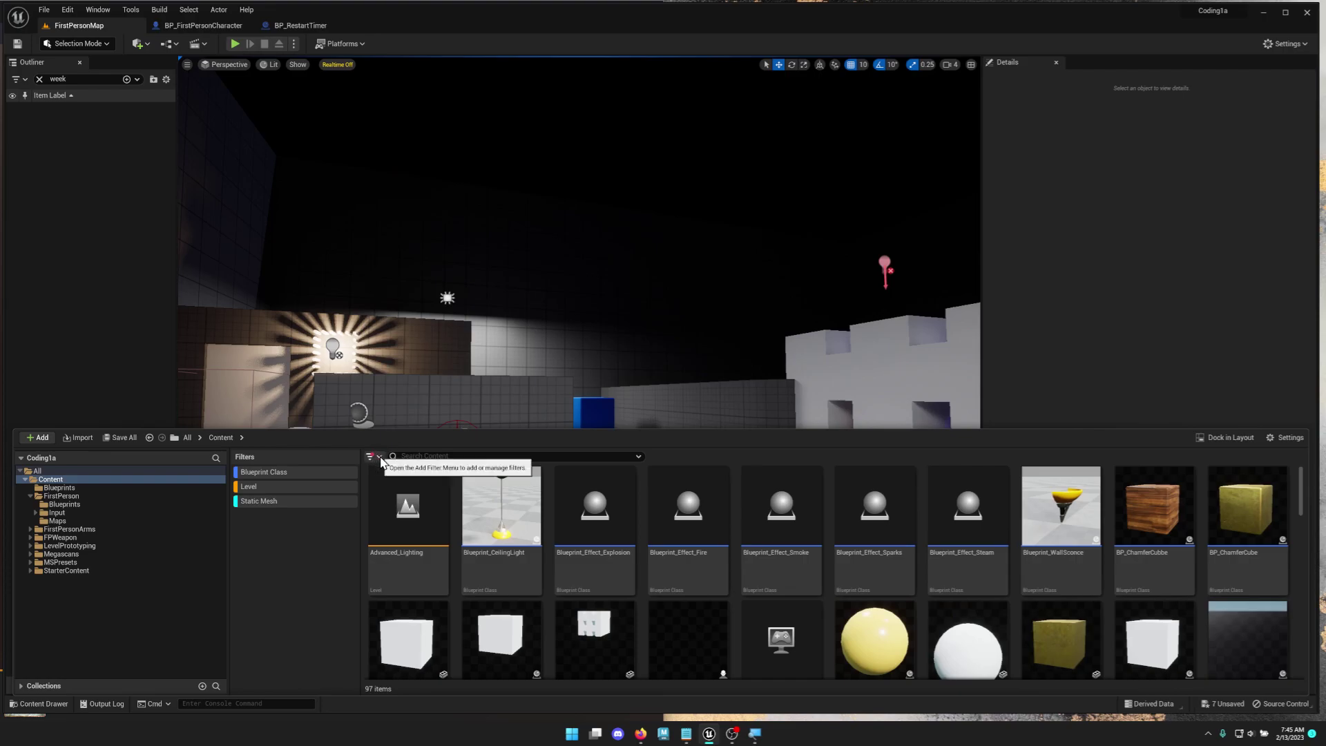
Add the Materials > Material filter, then disable Level and Blueprint Class, leaving 92 materials
left_click(374, 456)
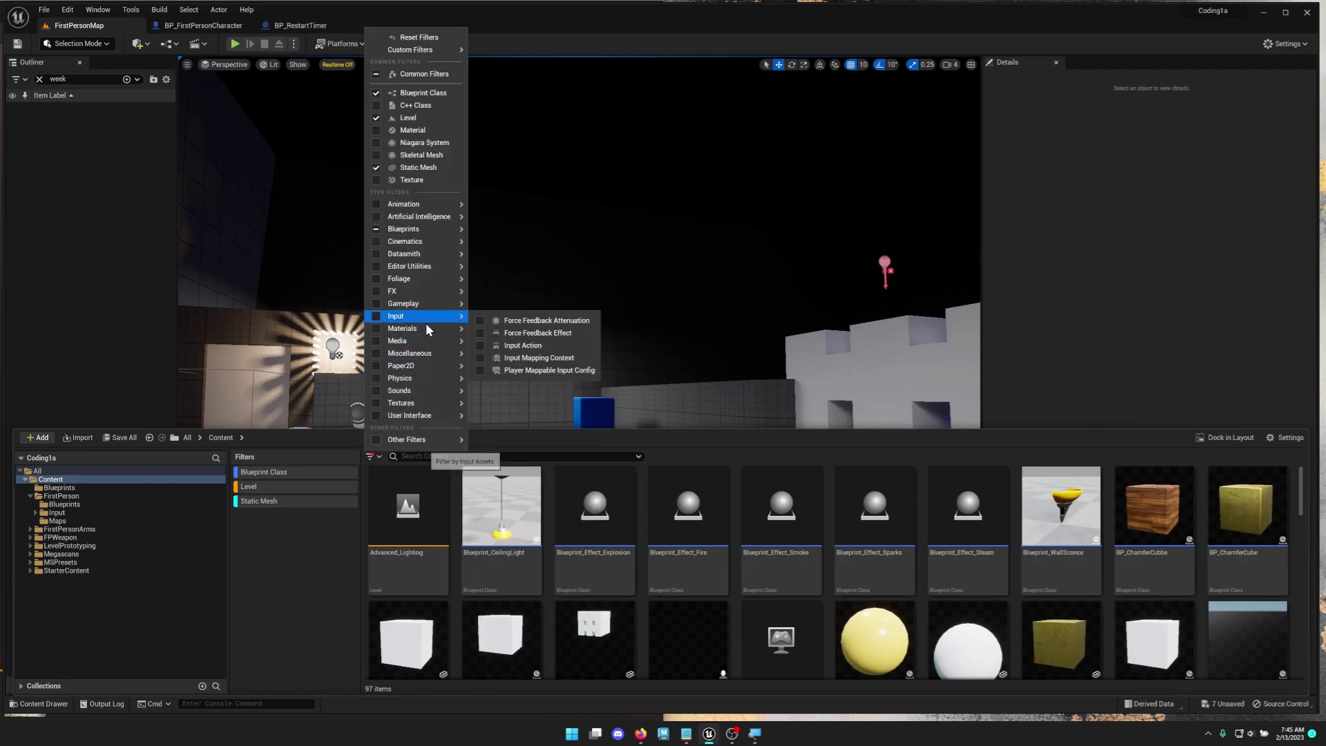
mouse_move(427, 328)
left_click(516, 332)
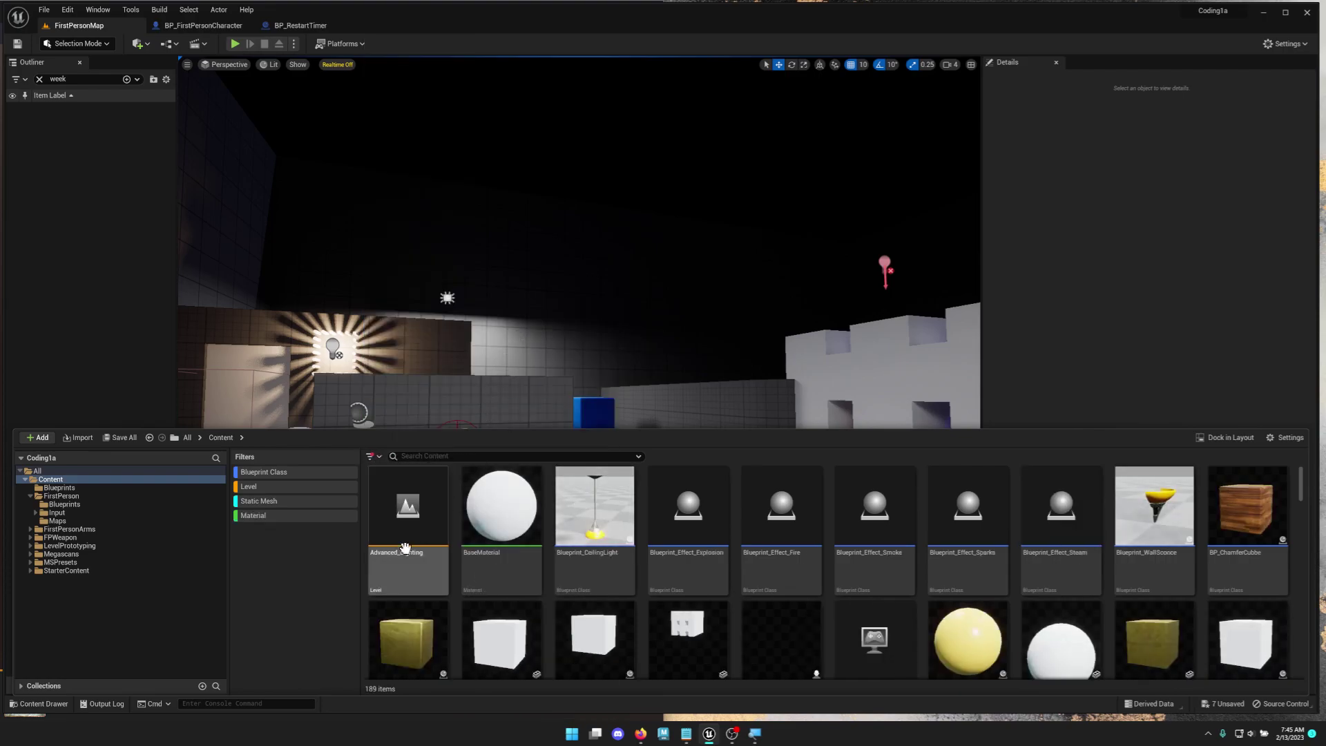
left_click(287, 499)
left_click(286, 487)
left_click(288, 472)
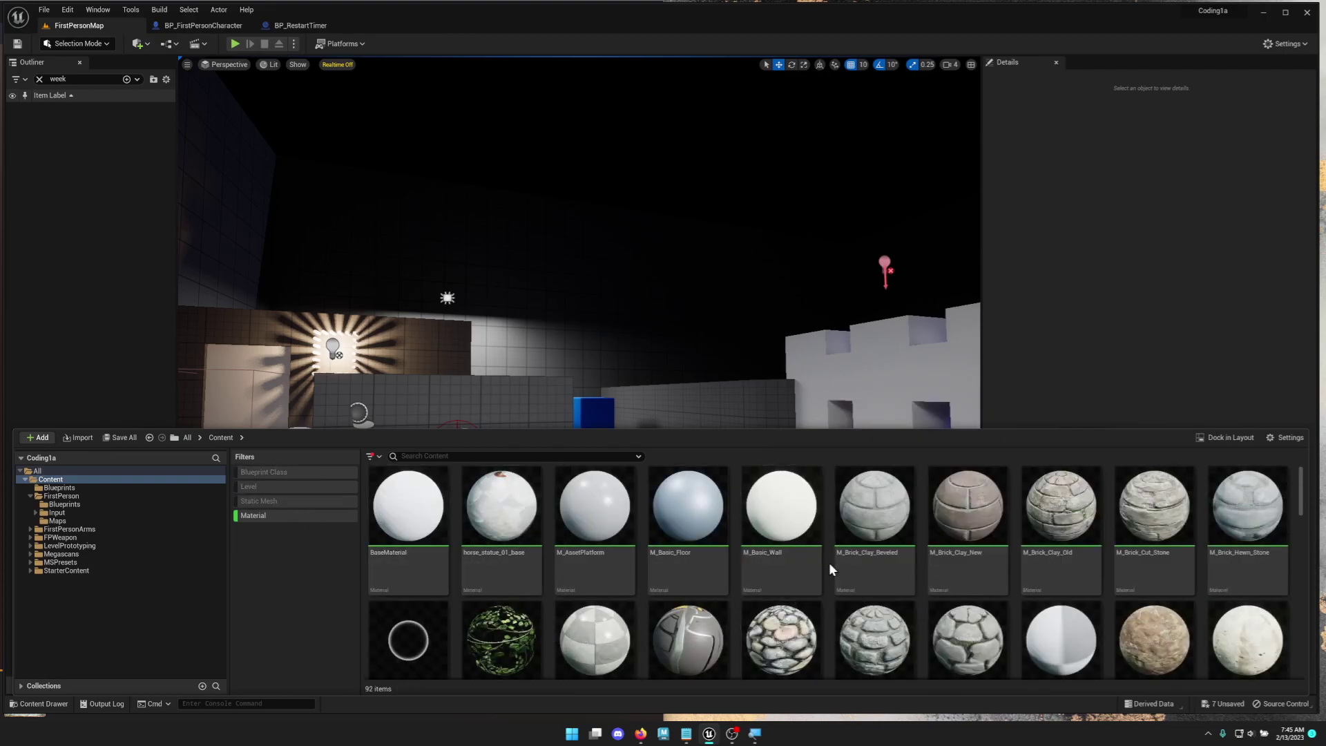
scroll(829, 562, "down", 2)
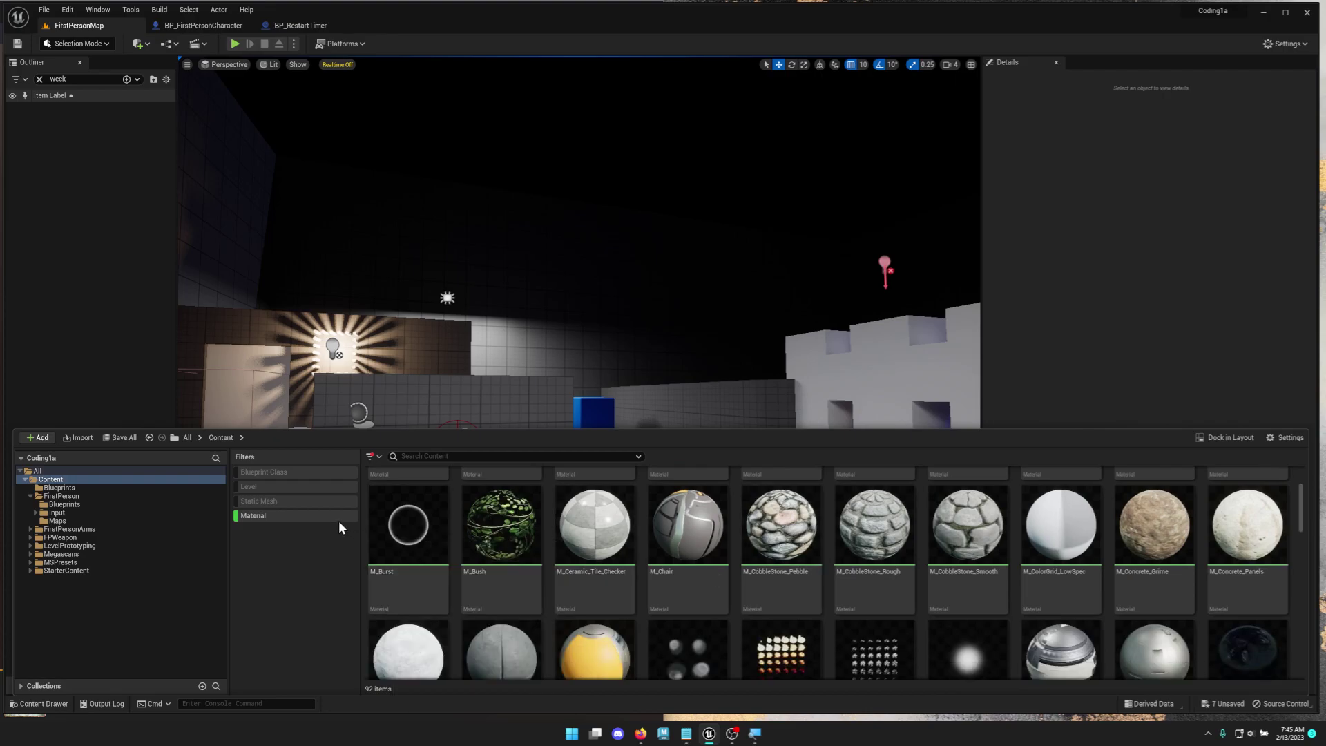
Toggle the Material chip off and on, then make Static Mesh the only active filter (58 items)
left_click(337, 516)
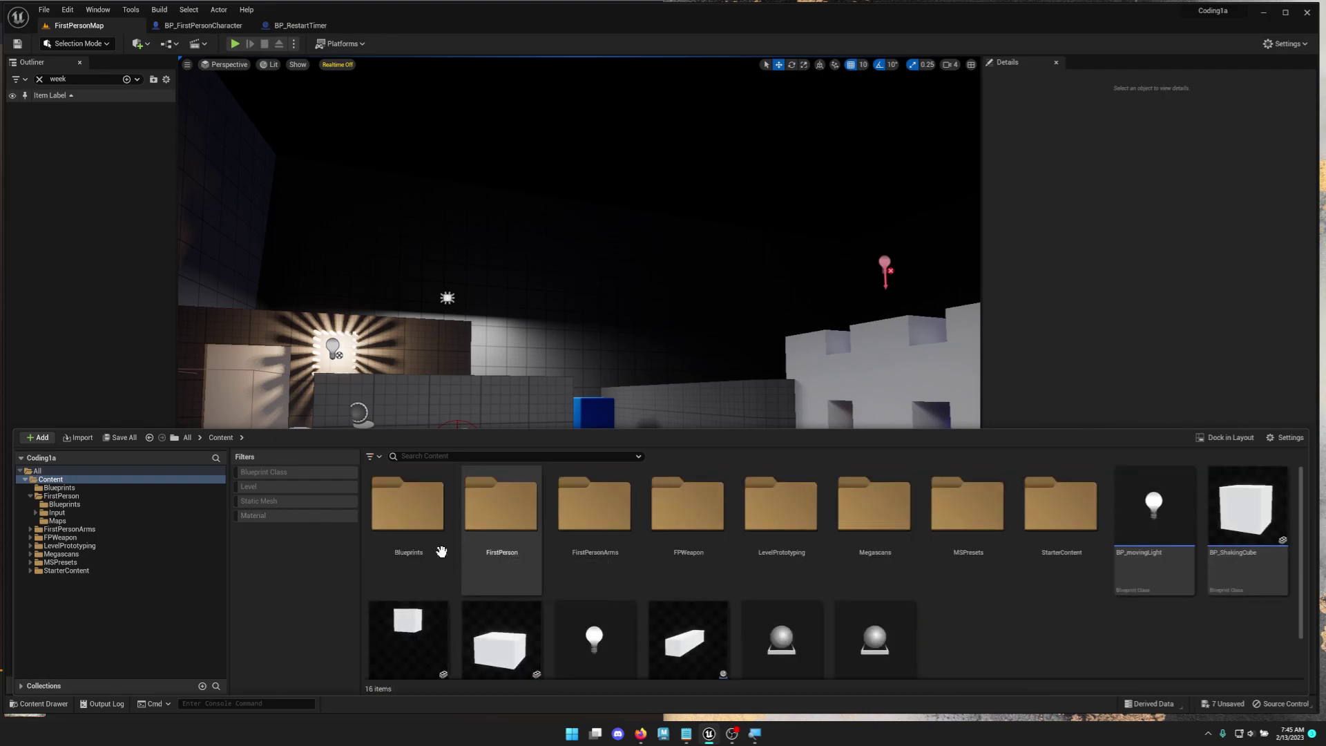
left_click(287, 516)
scroll(602, 560, "down", 5)
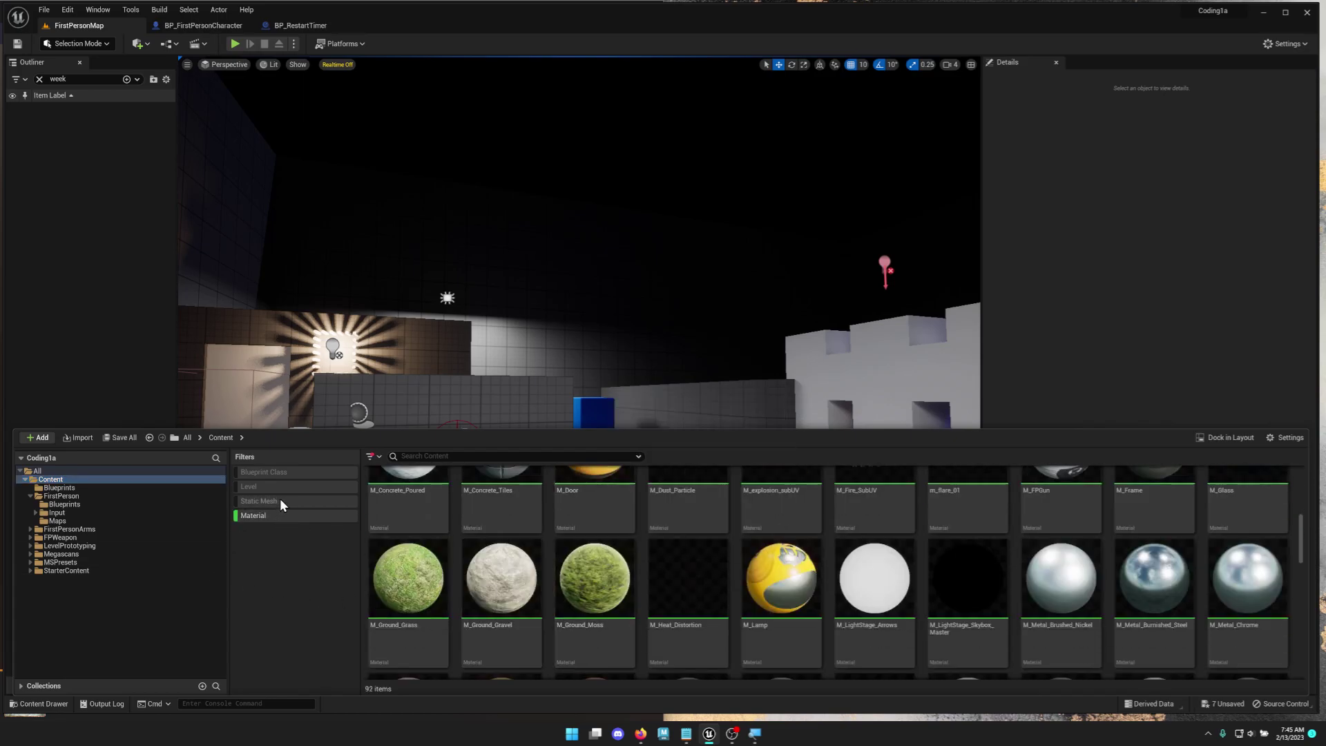
left_click(276, 501)
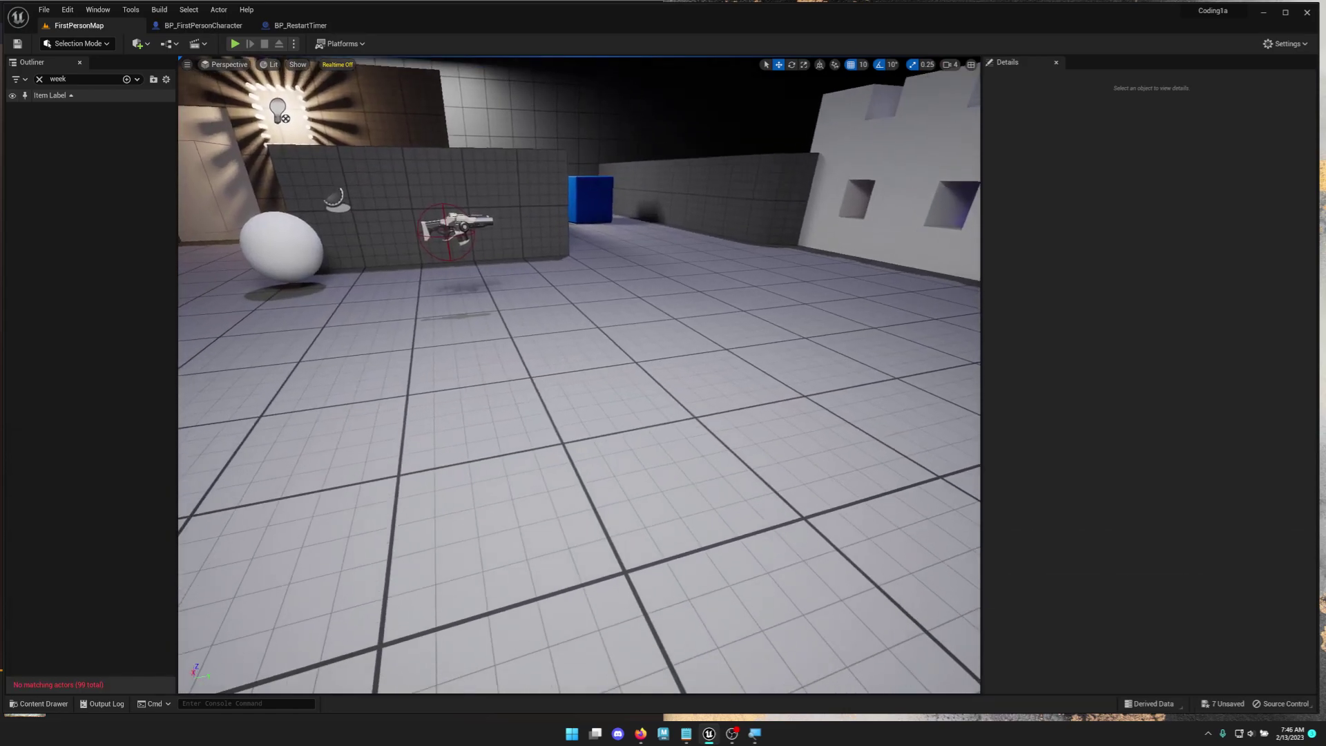
Place SM_Couch on the level floor and rotate it to about -170°
key("ctrl+space")
left_click_drag(578, 690, 519, 331)
key("e")
Place an SM_Bush beside the couch and frame the view on it
key("ctrl+space")
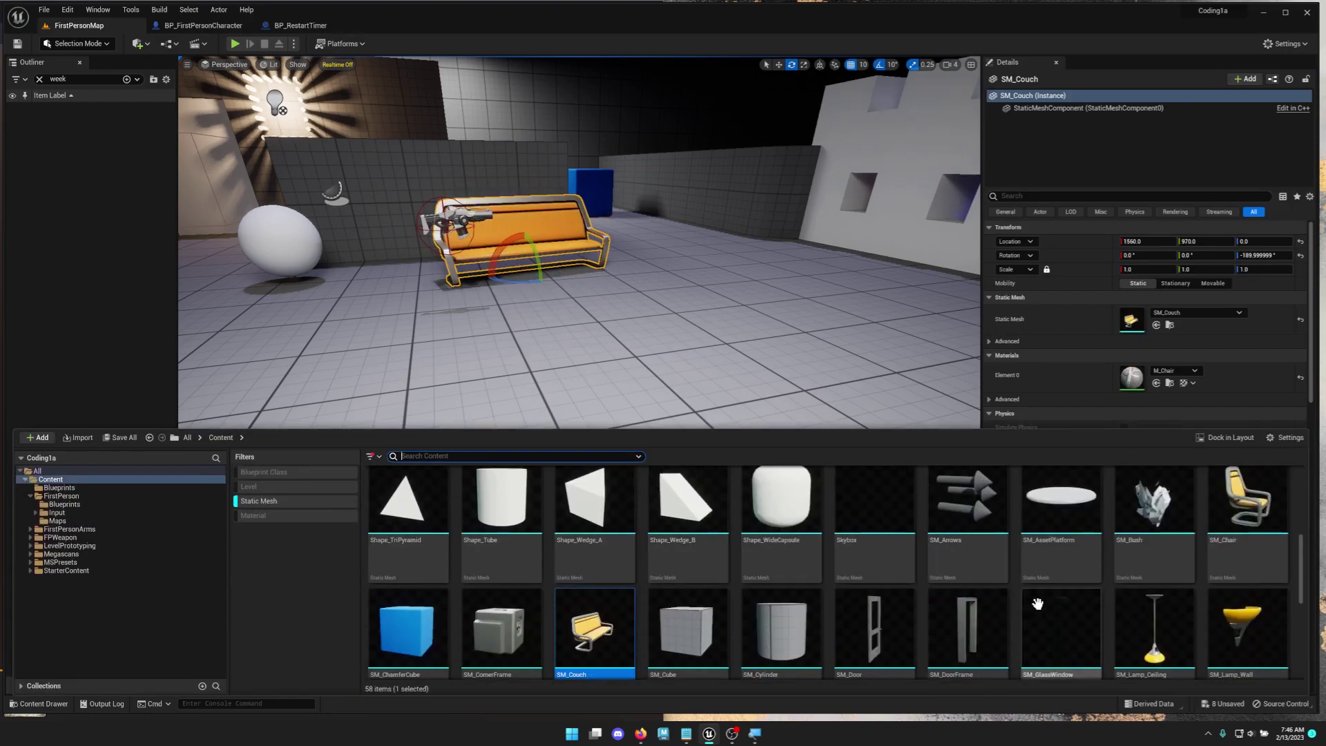
left_click_drag(1153, 500, 724, 250)
key("f")
right_click_drag(777, 325, 622, 325)
scroll(580, 376, "down", 4)
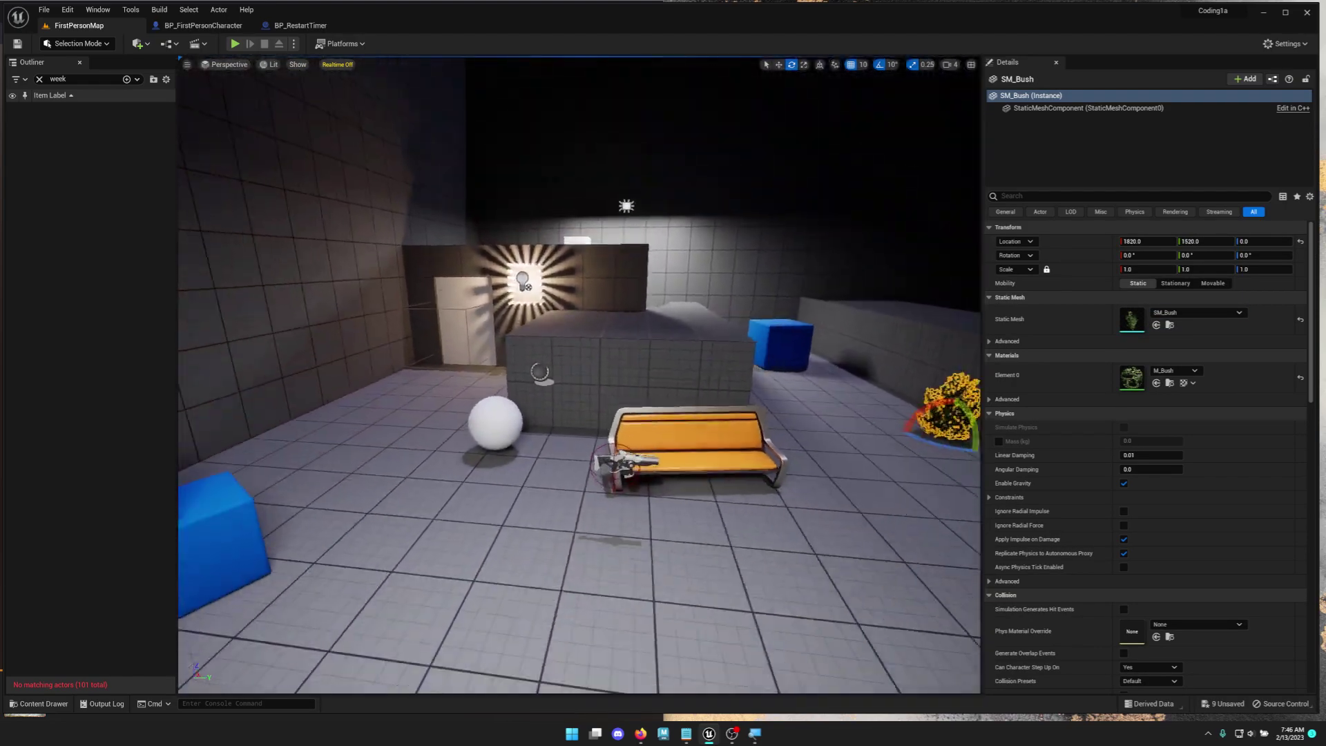
key("ctrl+space")
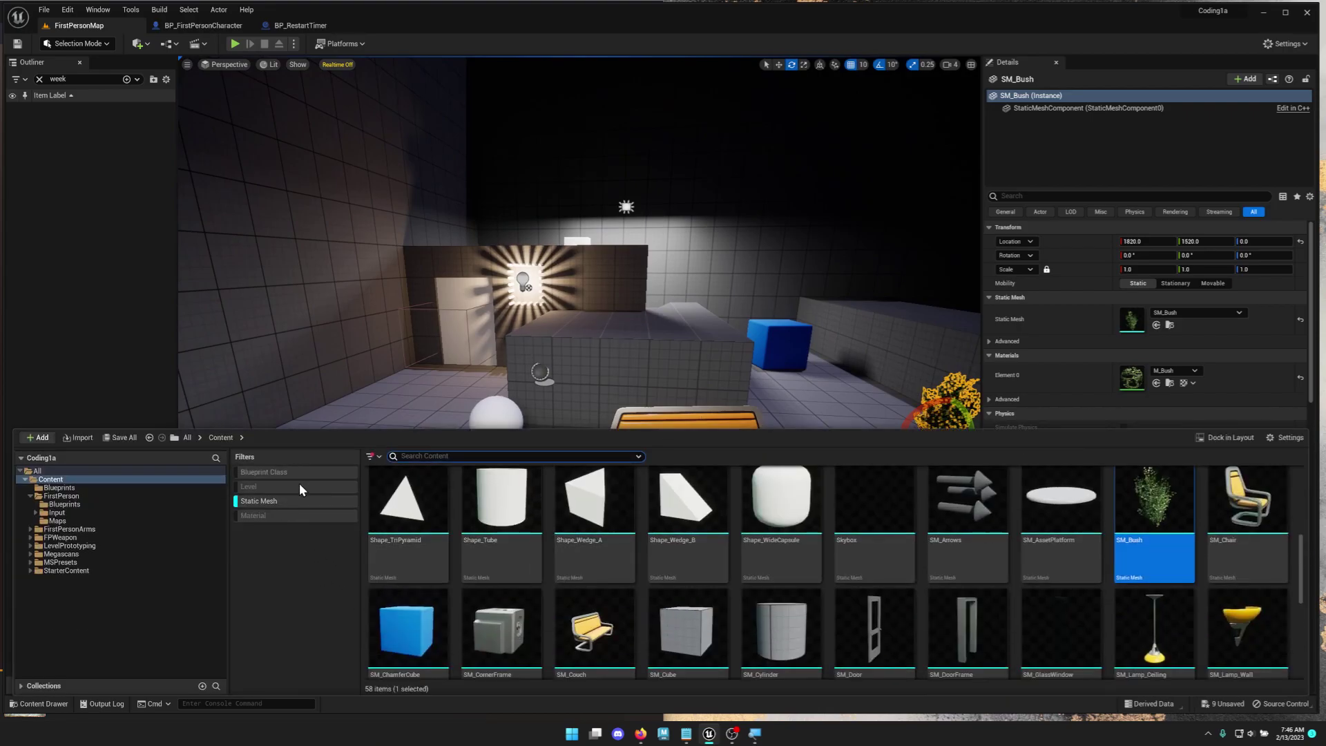
Disable the Static Mesh chip to show all 16 Content items and narrow the Filters column
left_click(334, 500)
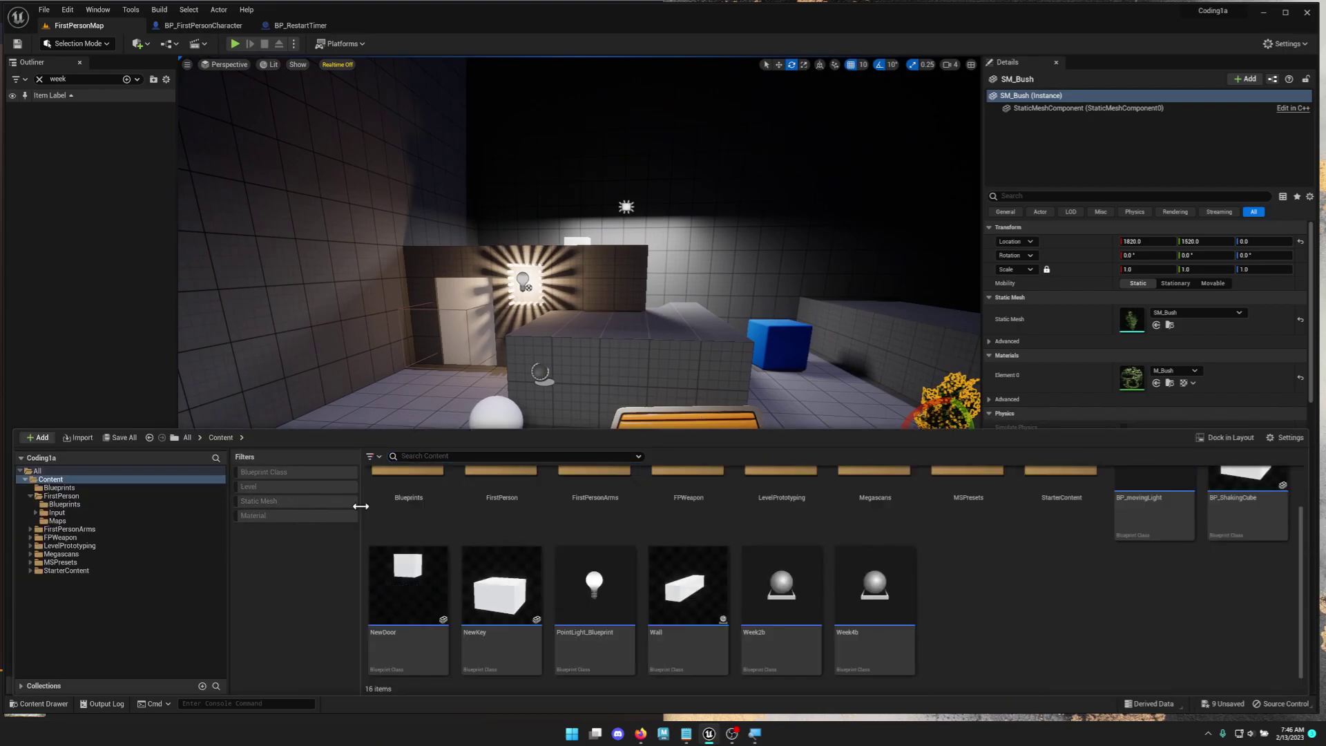
left_click_drag(360, 506, 302, 500)
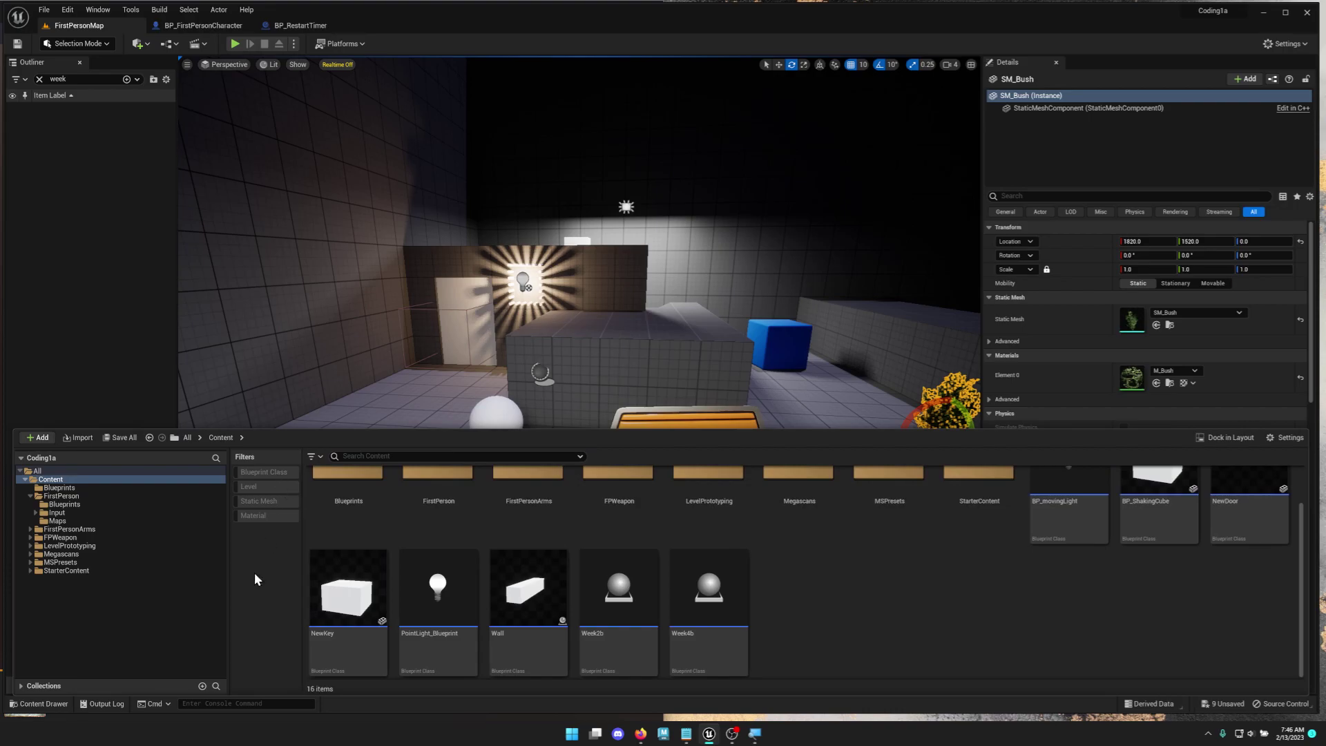
scroll(305, 539, "up", 1)
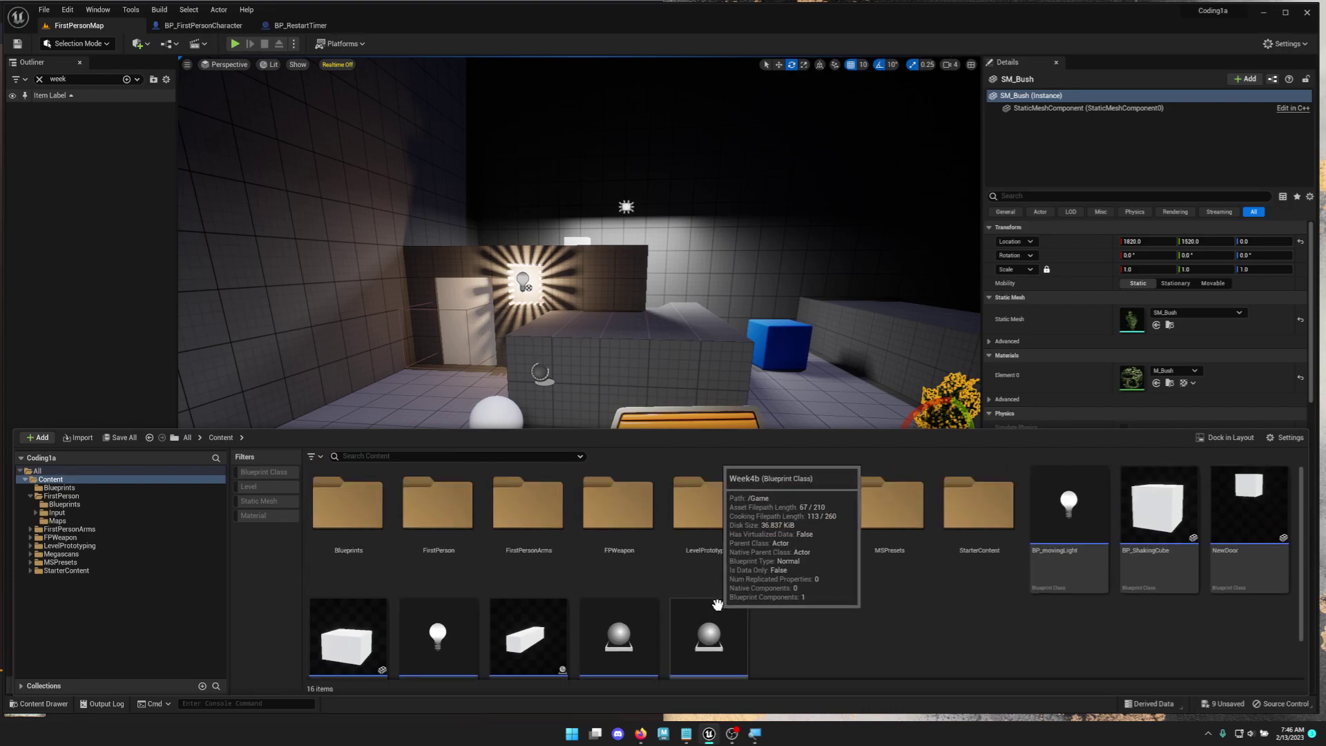